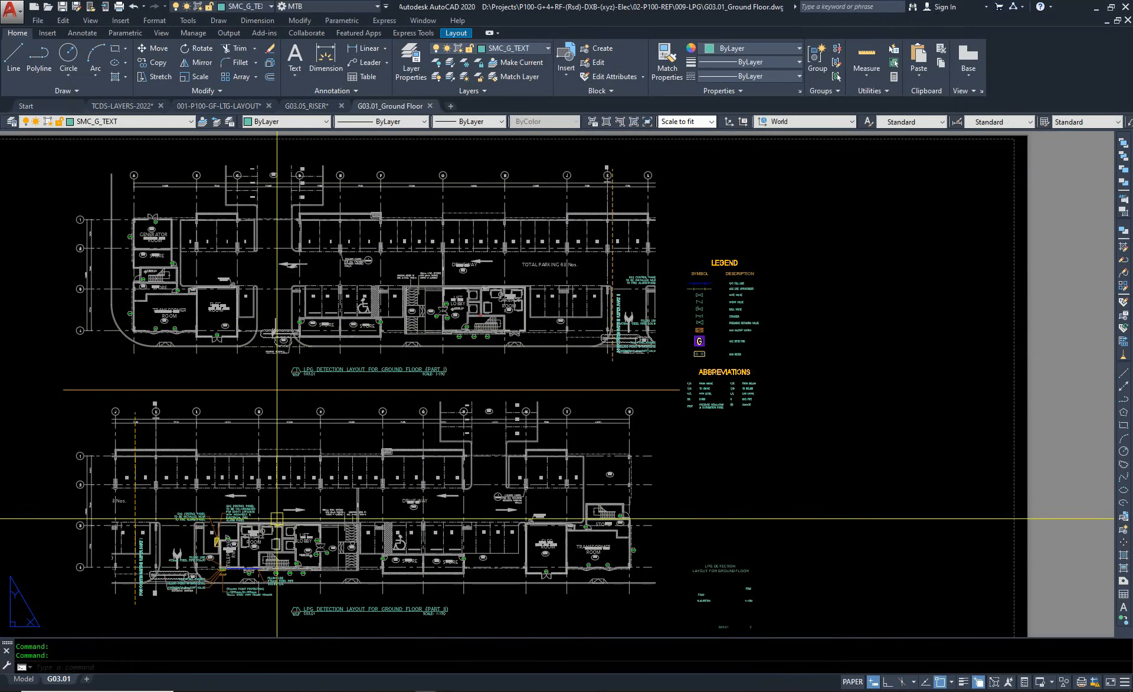
- Switch to the G03.05_RISER drawing and examine the LPG riser diagram, from the alarm control panels to the LPG tank and distribution panel
left_click(307, 107)
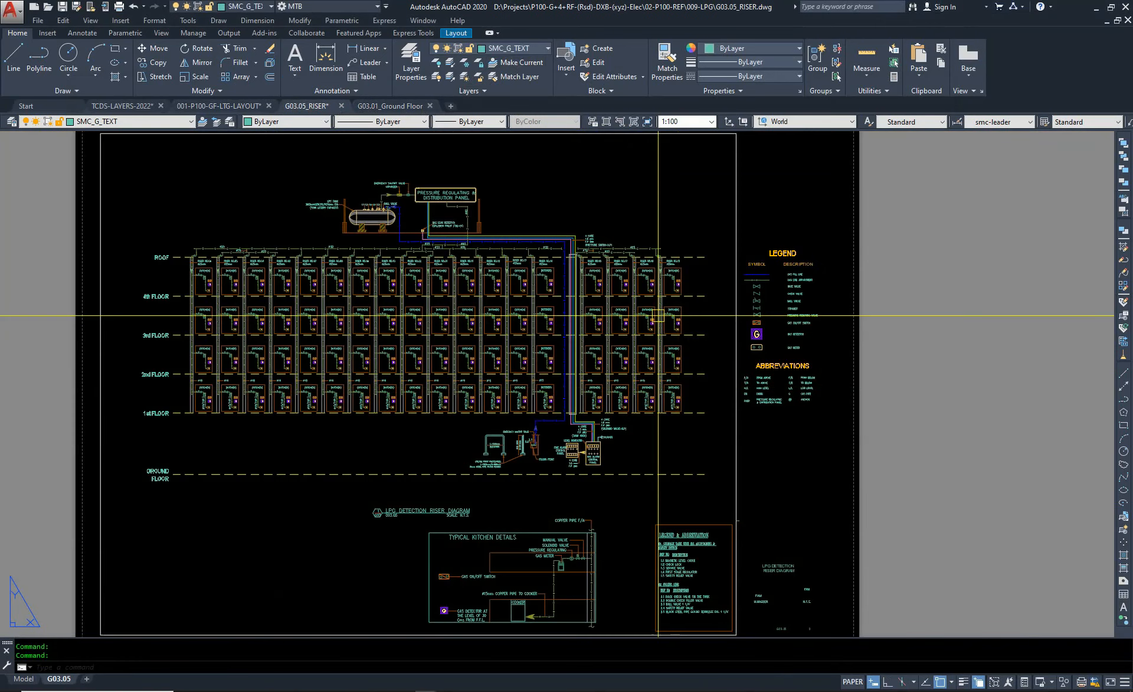
scroll(575, 461, "up", 5)
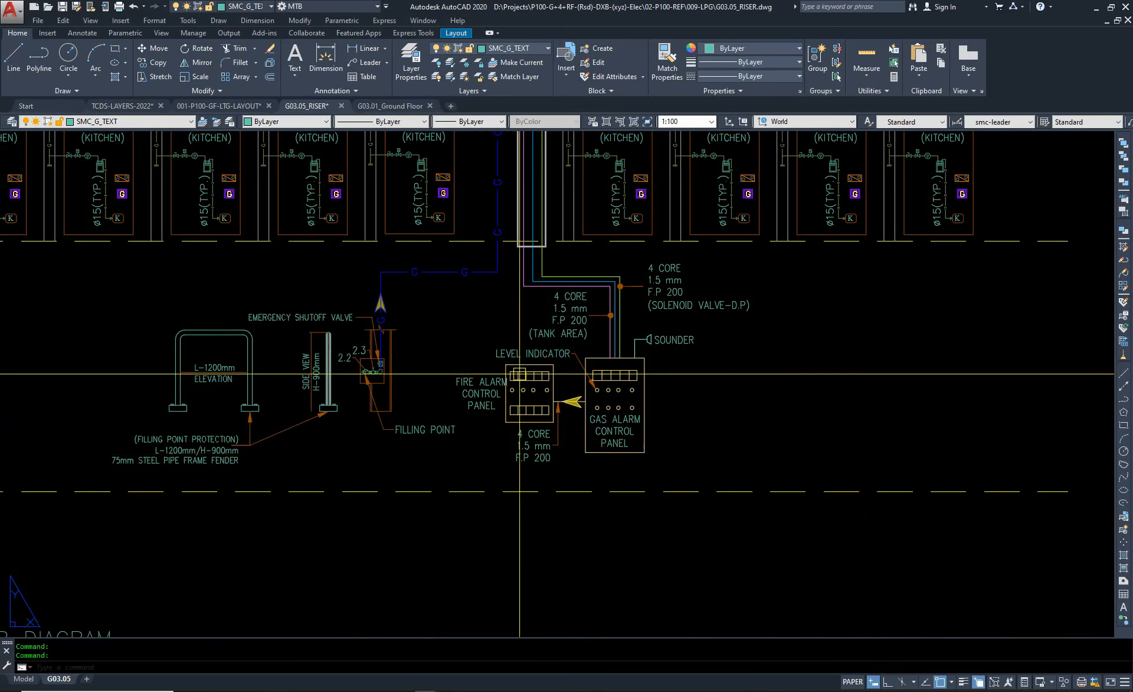
scroll(520, 374, "down", 5)
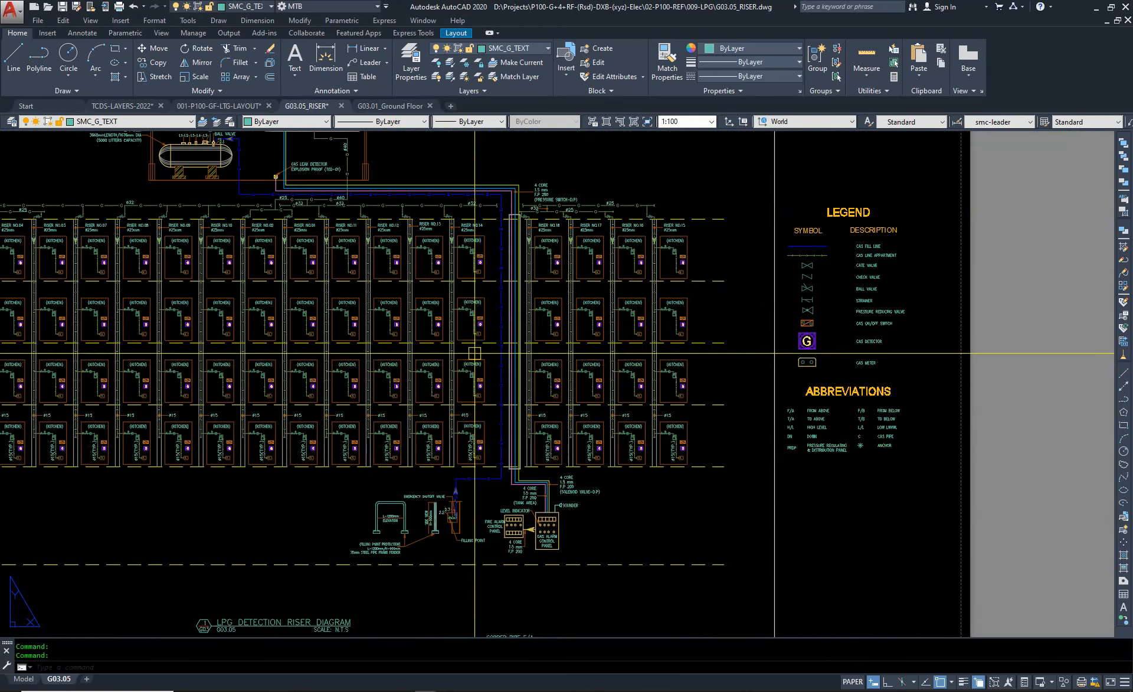
mouse_move(510, 372)
middle_mouse_down()
mouse_move(551, 405)
mouse_move(590, 465)
middle_mouse_up()
scroll(225, 232, "up", 5)
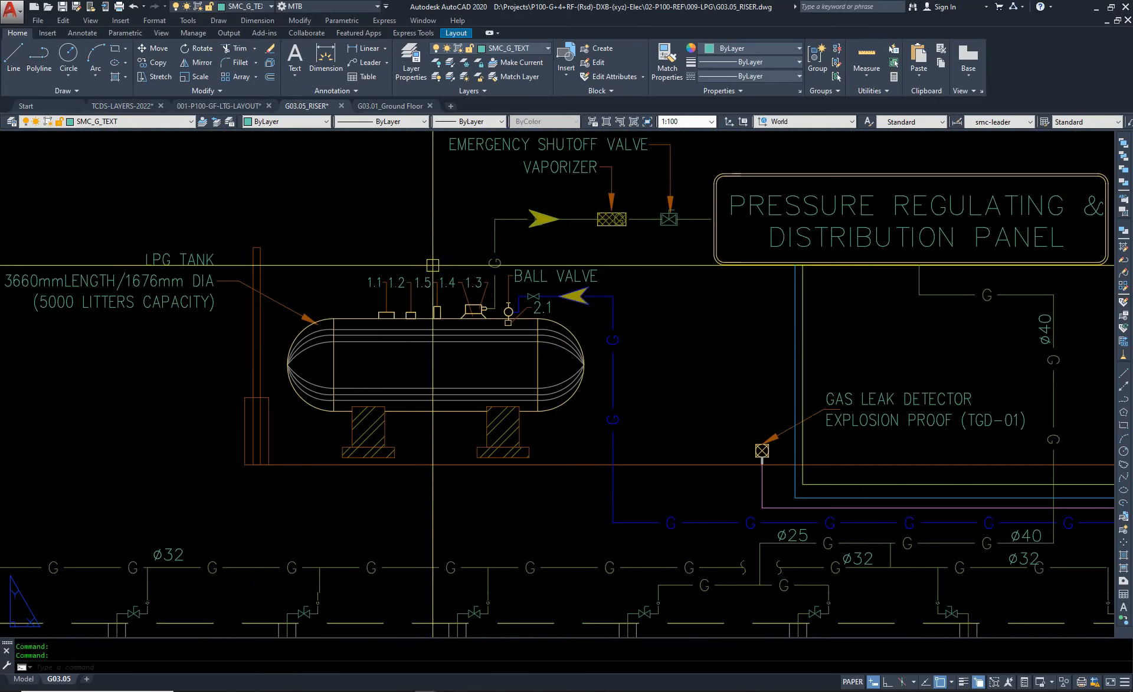
scroll(433, 265, "down", 2)
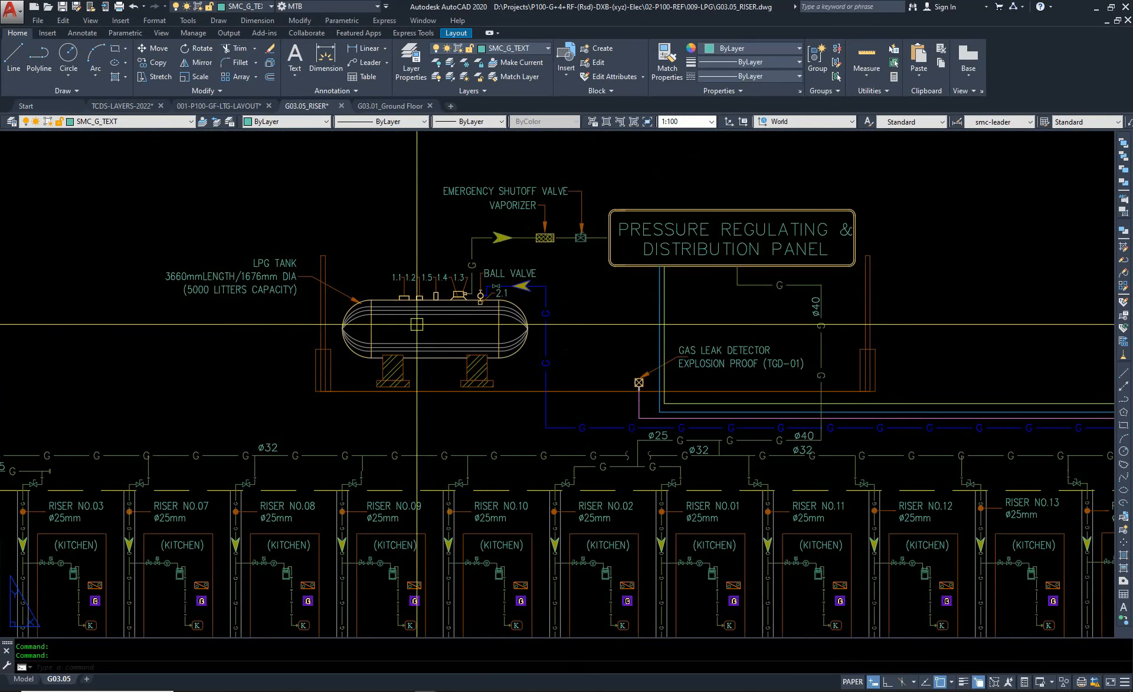
scroll(381, 281, "down", 4)
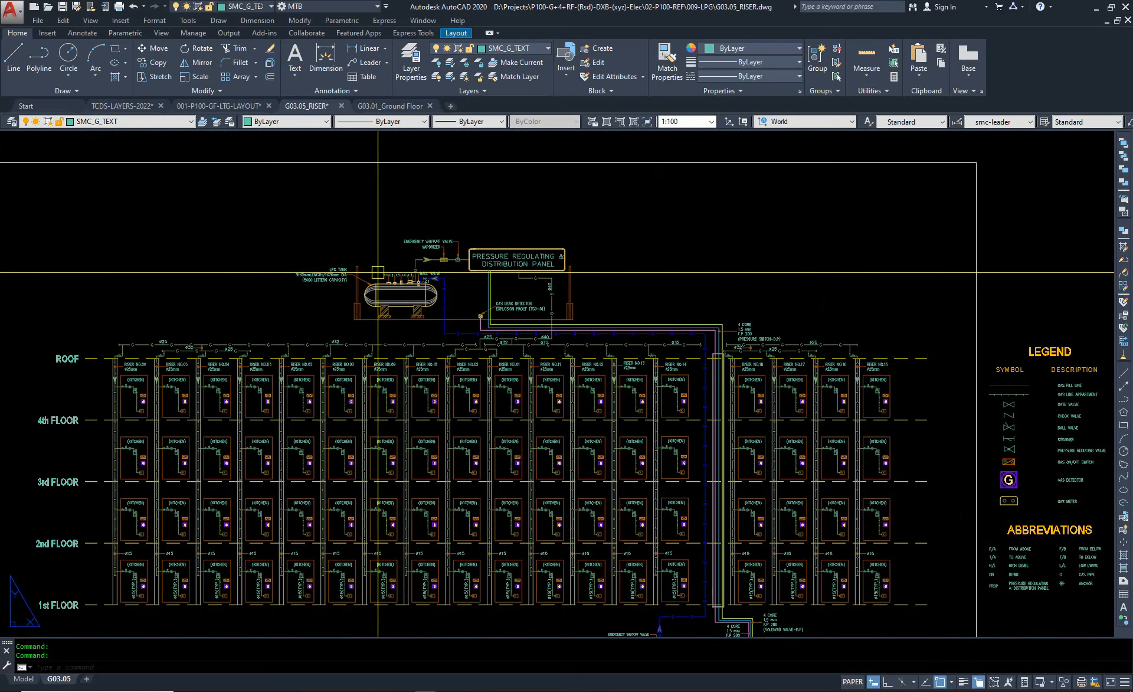
middle_click_drag(648, 343, 608, 292)
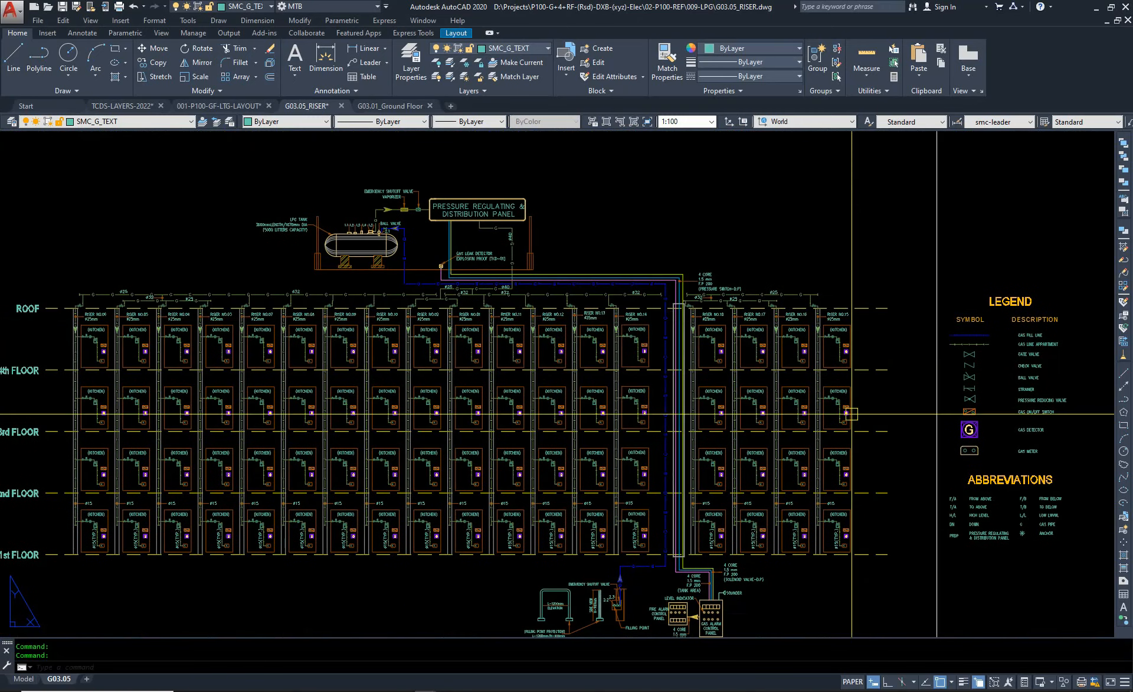
- Examine the legend of the riser sheet, from the gas fill line symbol through the valves to the gas detector and gas meter
middle_click_drag(851, 414, 363, 355)
scroll(540, 291, "up", 4)
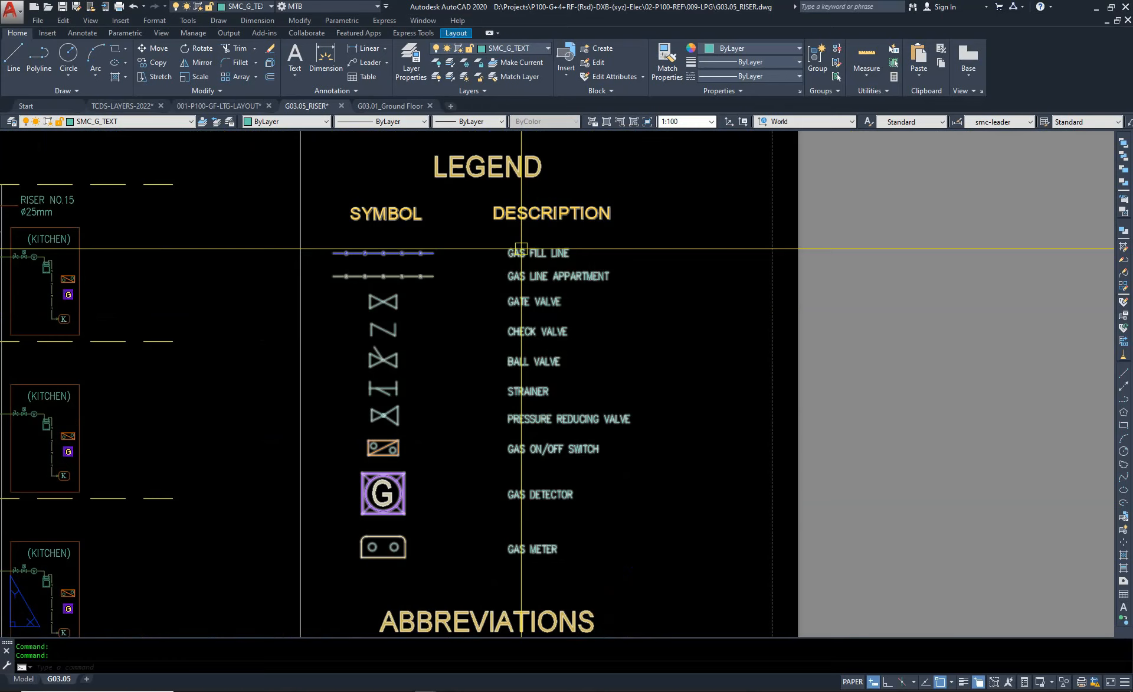
scroll(521, 249, "up", 3)
scroll(486, 231, "down", 2)
scroll(507, 264, "up", 2)
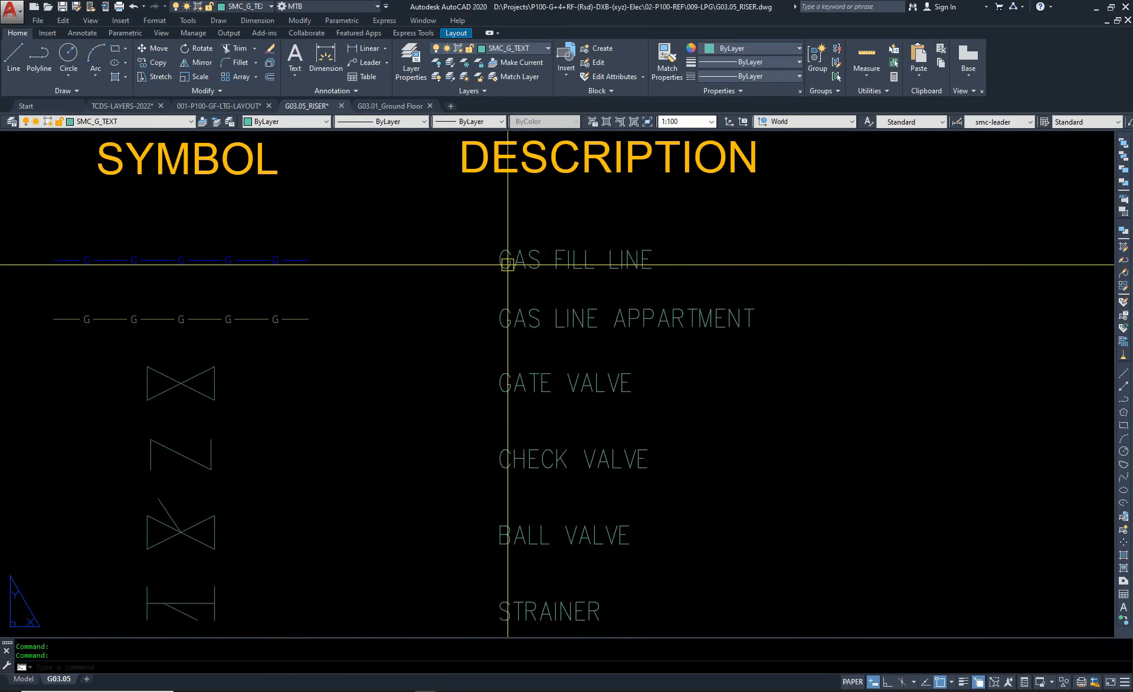
middle_click_drag(168, 269, 294, 324)
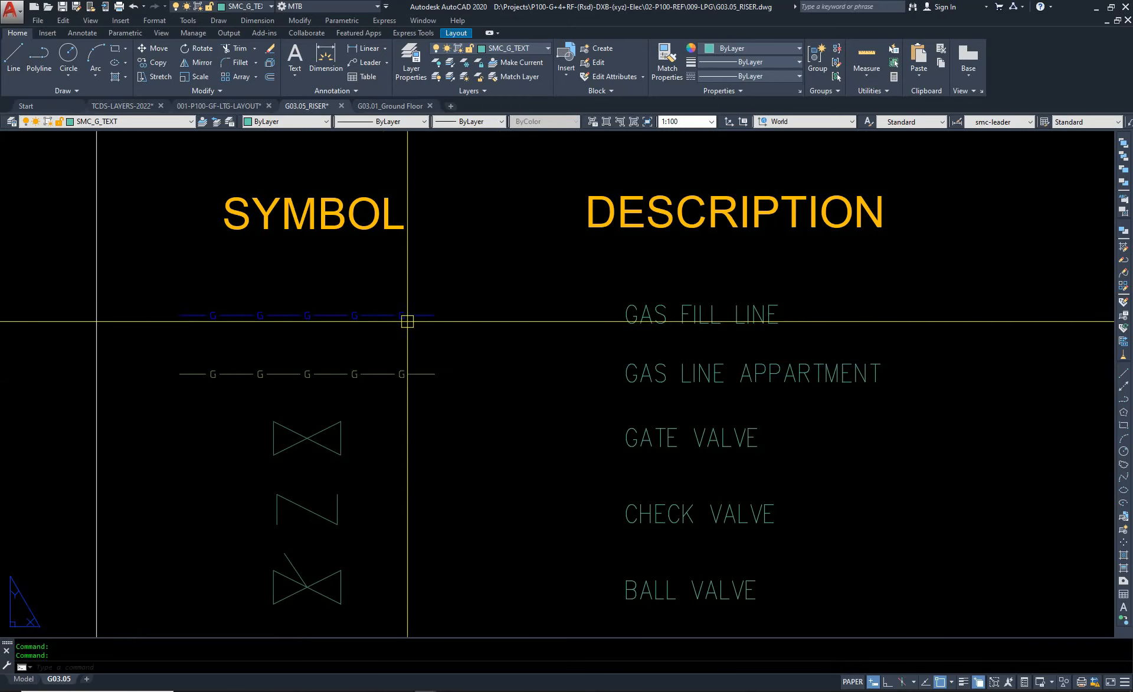
scroll(405, 319, "down", 2)
middle_click_drag(485, 508, 501, 364)
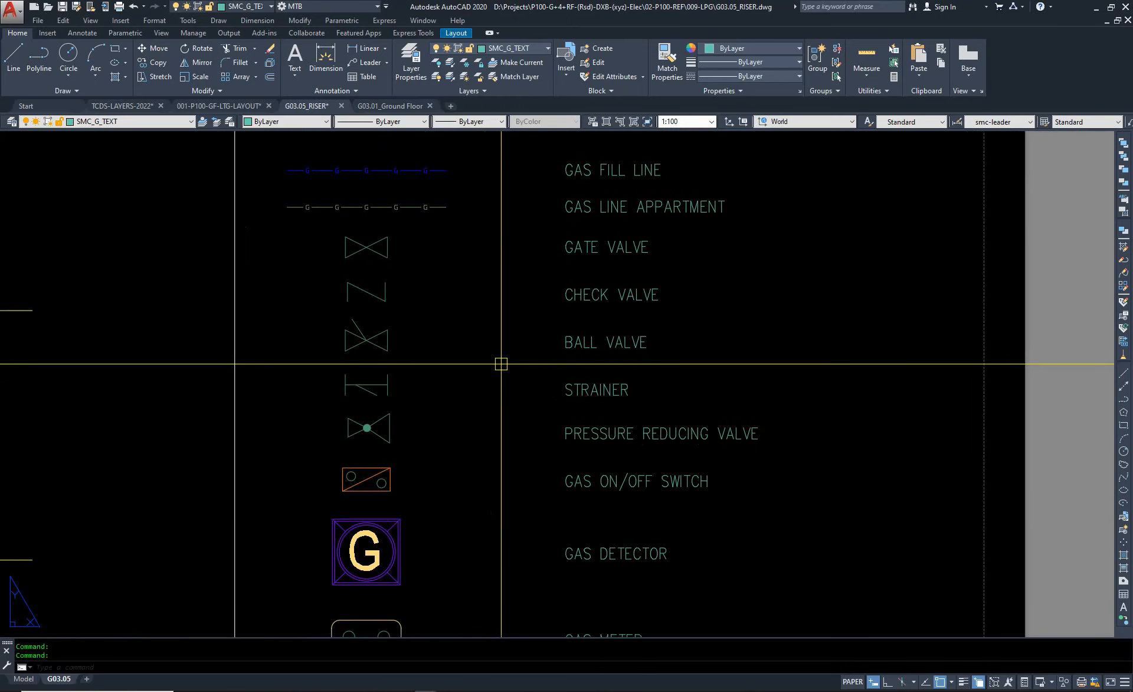
middle_click_drag(514, 568, 539, 309)
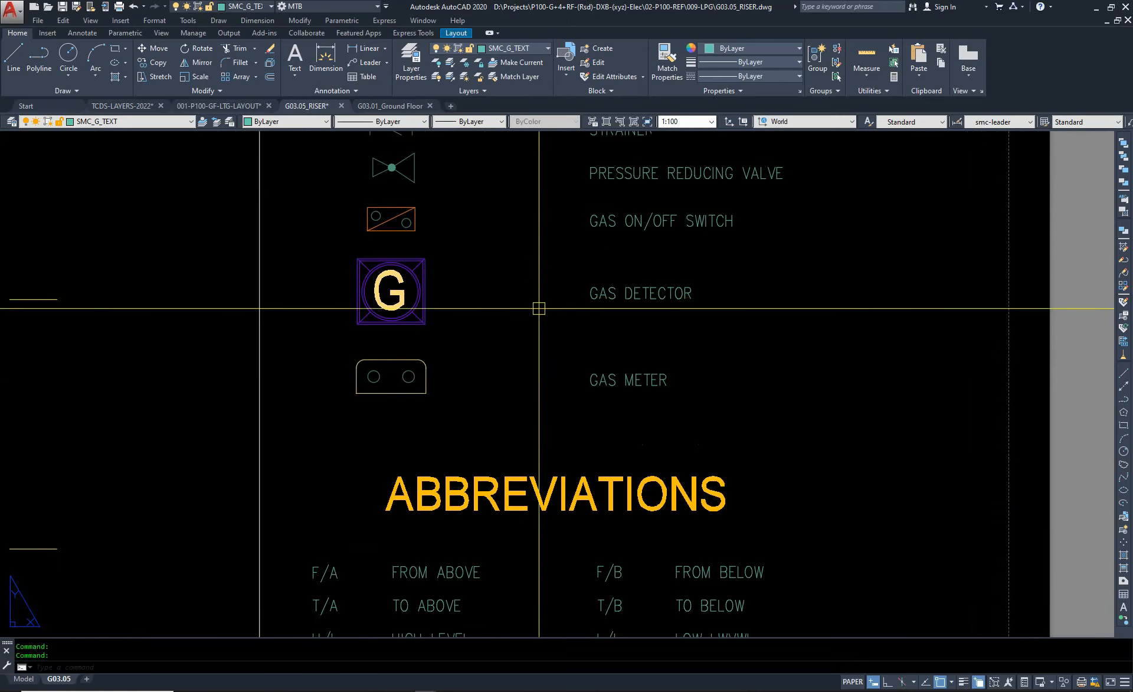
middle_click_drag(438, 324, 443, 400)
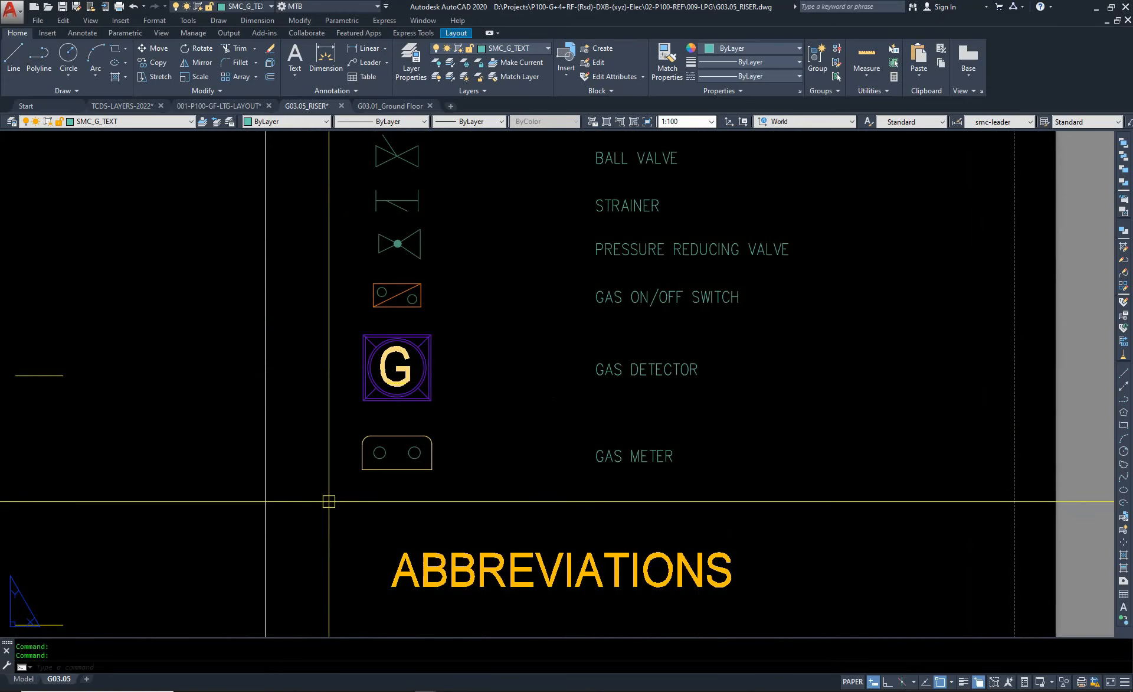
- Examine the typical kitchen details, focusing on the gas detector's mounting note, the cooker and the gas on/off switch
scroll(755, 239, "down", 8)
scroll(591, 548, "up", 5)
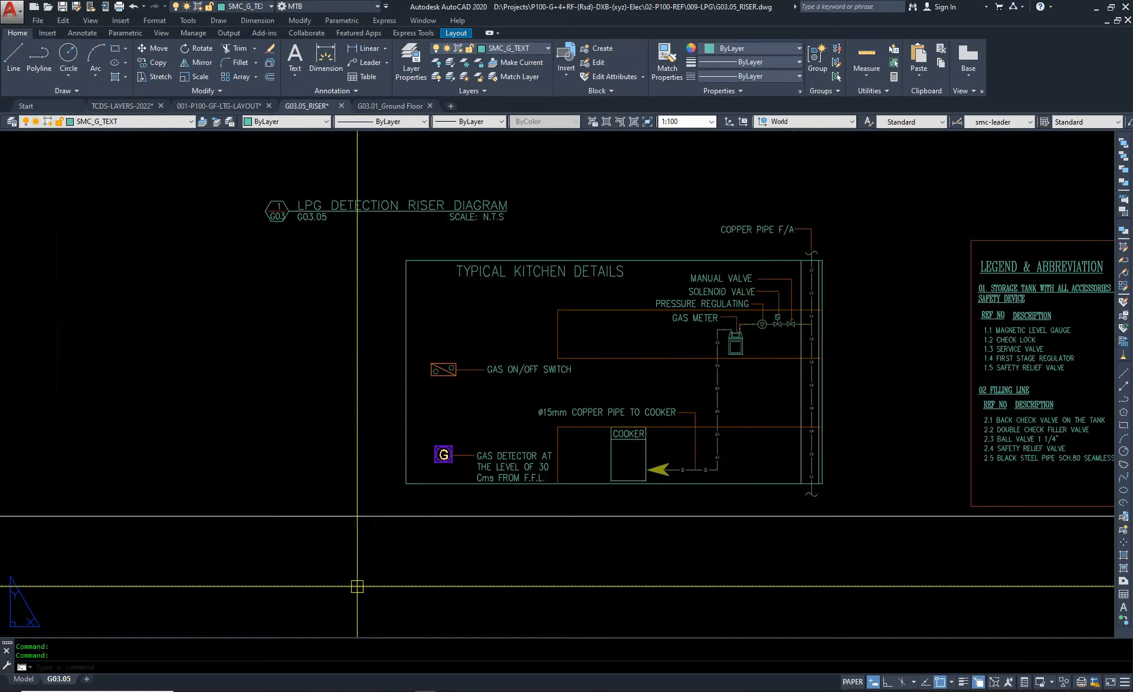
middle_click_drag(777, 385, 507, 562)
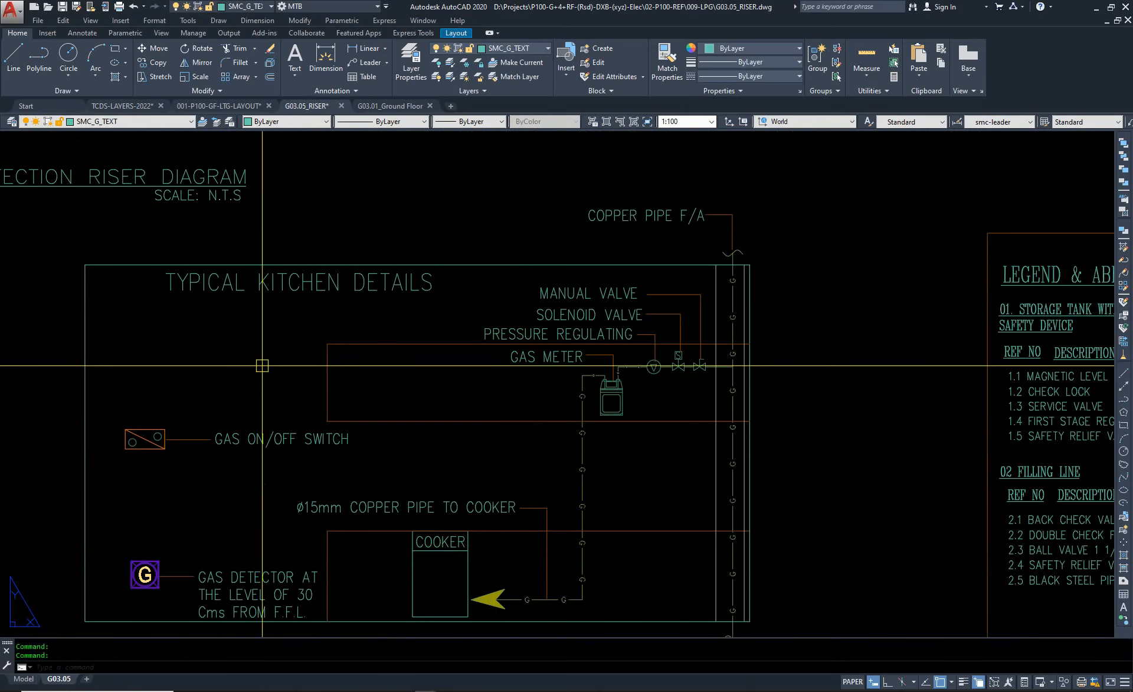
middle_click_drag(253, 494, 373, 477)
scroll(385, 478, "up", 2)
middle_click_drag(331, 515, 352, 329)
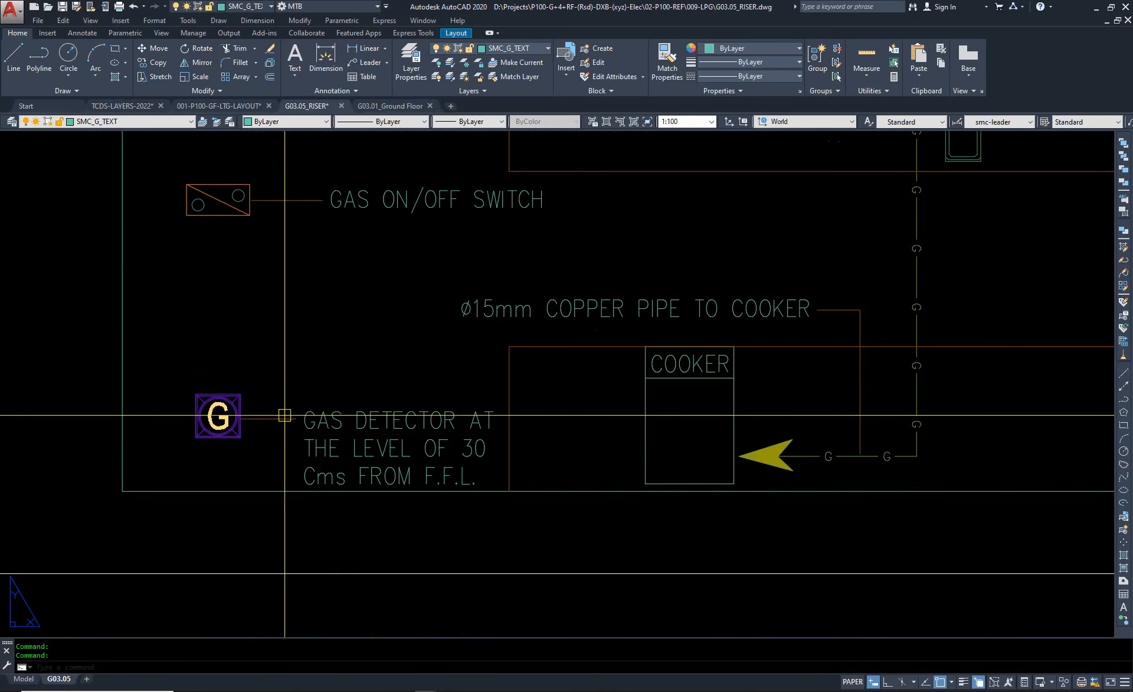
middle_click_drag(284, 413, 255, 512)
scroll(203, 325, "down", 2)
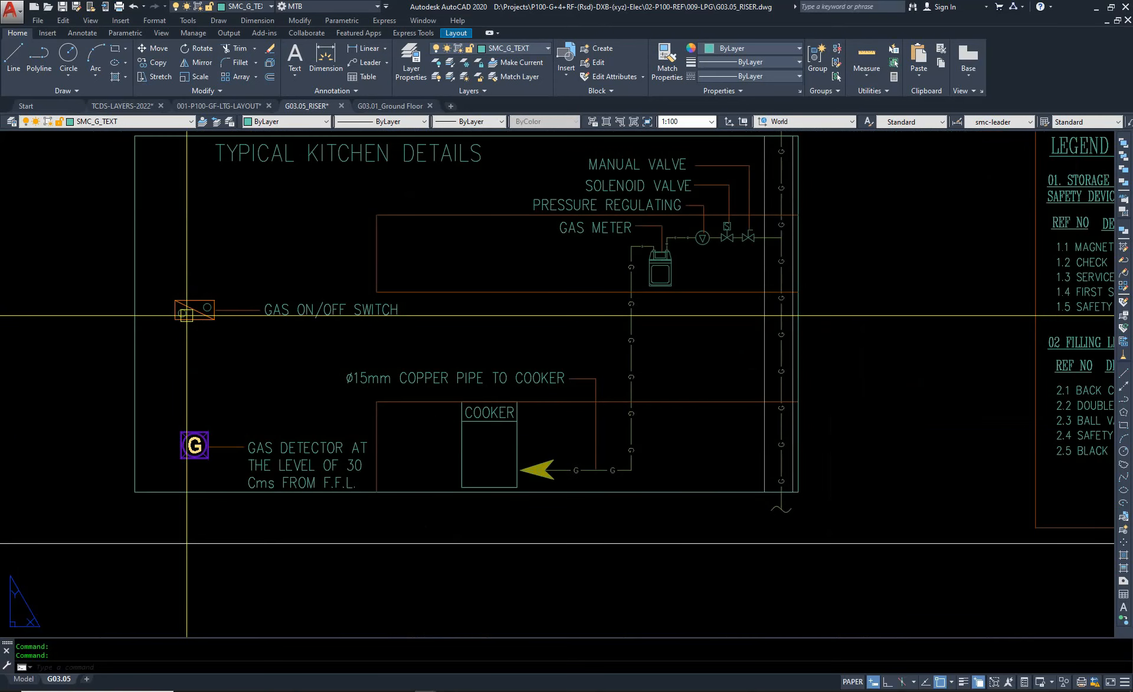
scroll(716, 260, "up", 2)
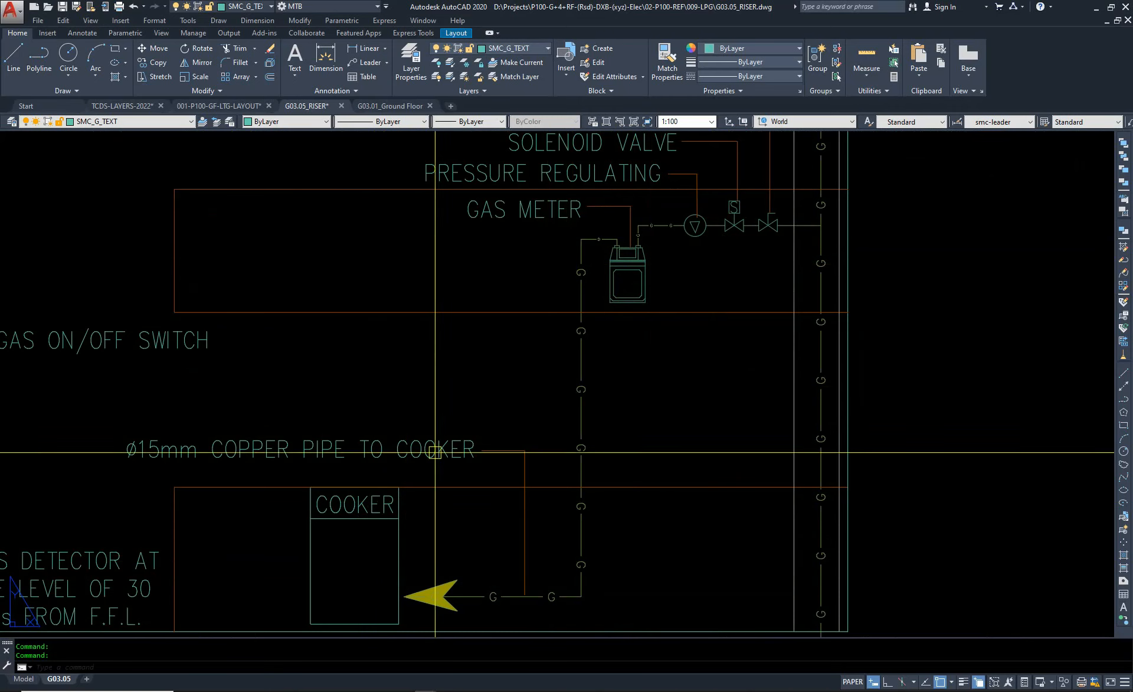
- Trace the kitchen gas line from the copper riser pipe through the valves and gas meter to the cooker, and inspect the on/off switch symbol
middle_click_drag(632, 292, 605, 420)
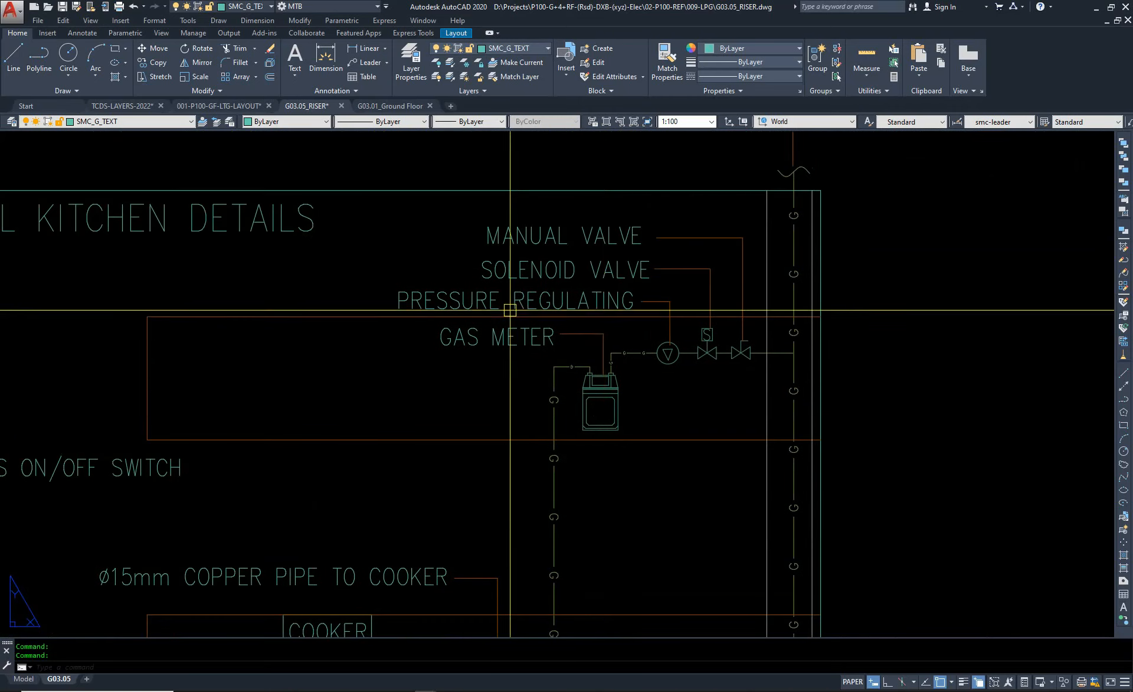
scroll(606, 287, "up", 4)
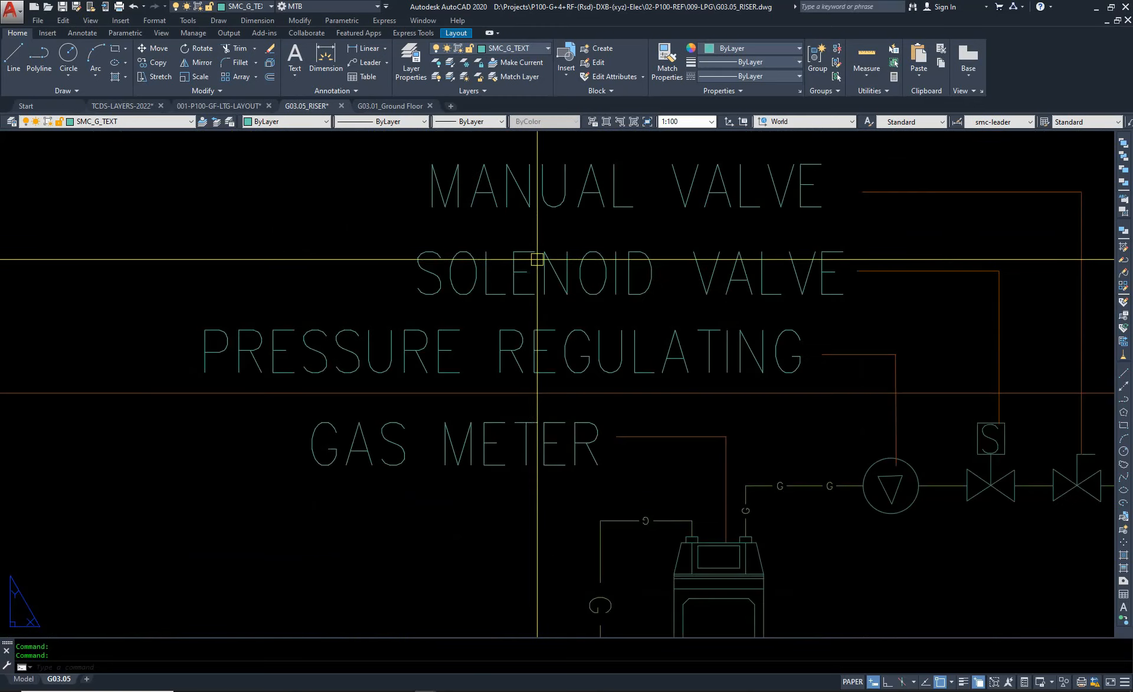
scroll(614, 275, "down", 4)
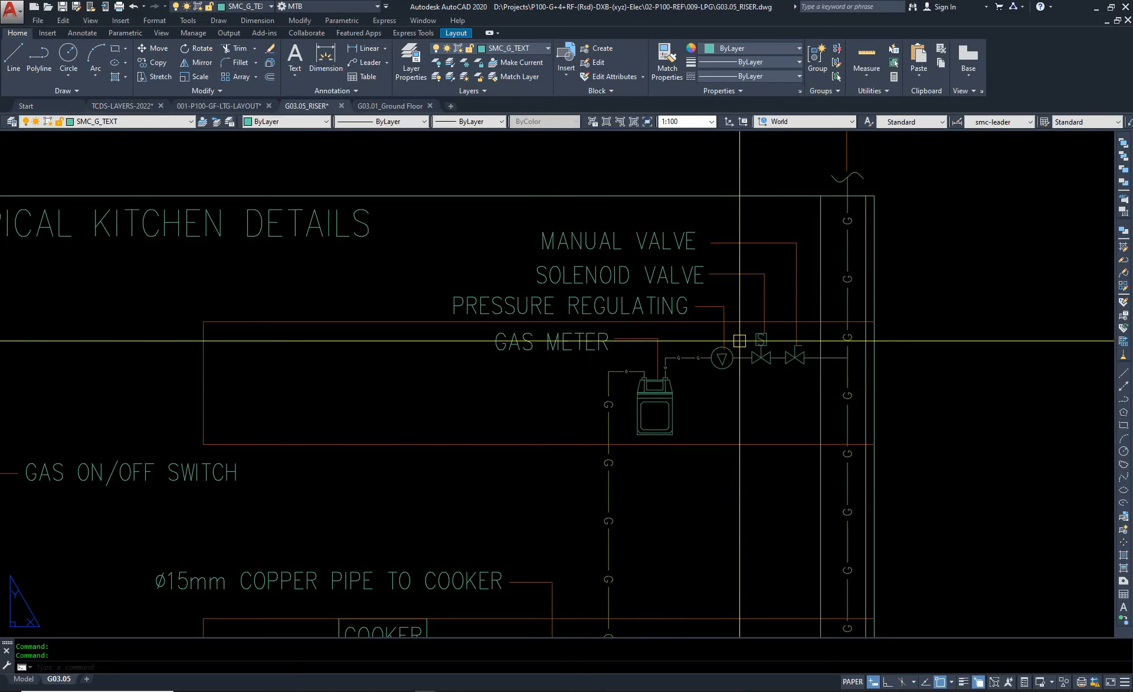
scroll(673, 366, "up", 2)
scroll(620, 378, "up", 2)
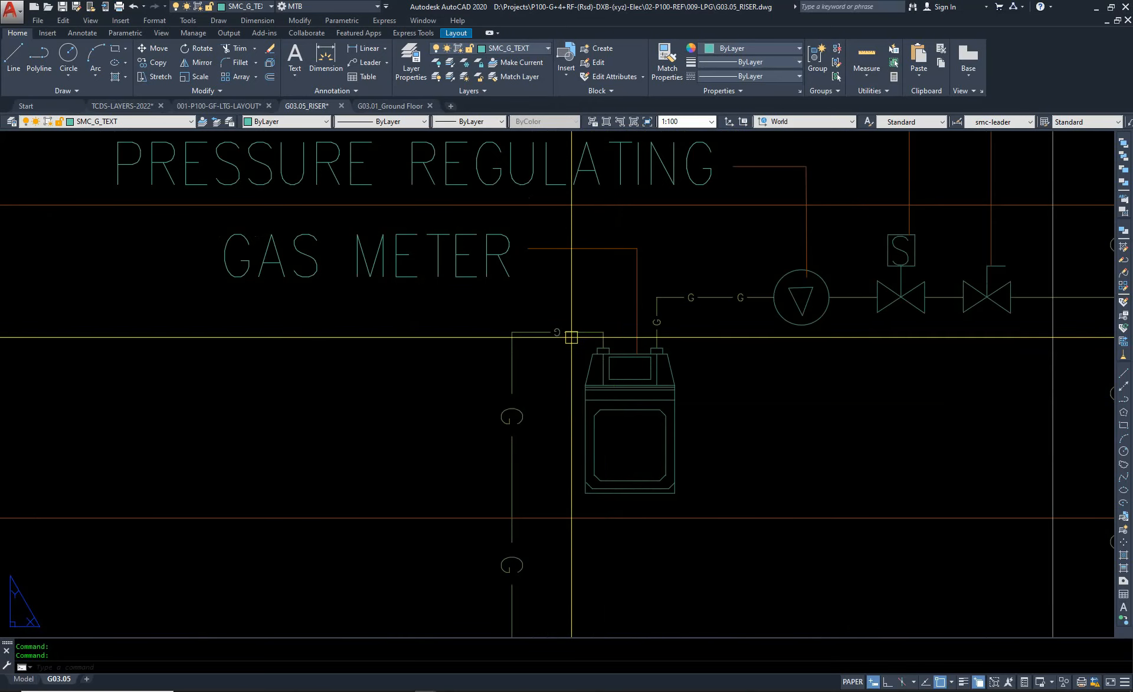
scroll(601, 322, "down", 3)
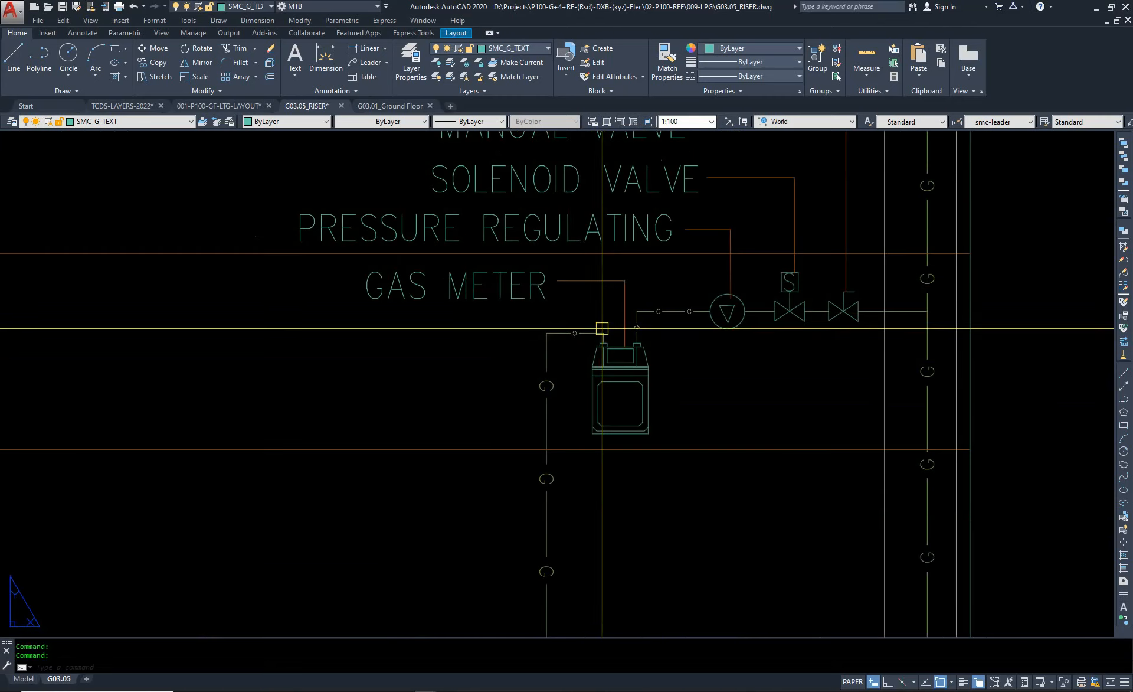
mouse_move(590, 357)
middle_mouse_down()
mouse_move(645, 423)
mouse_move(622, 463)
middle_mouse_up()
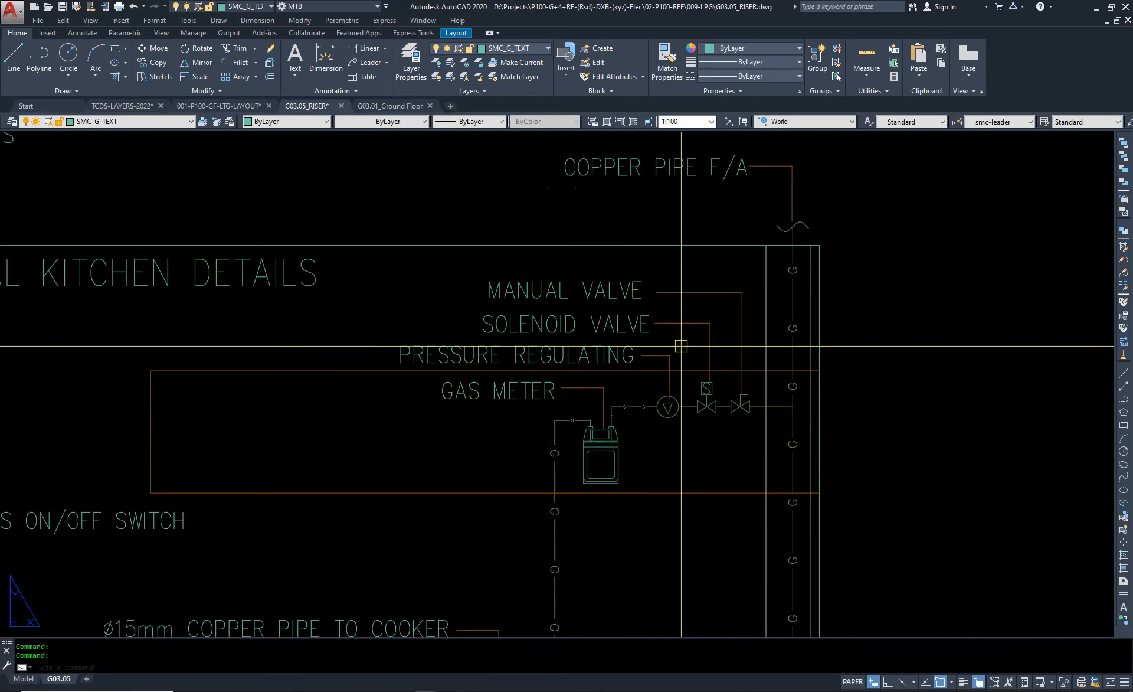
scroll(679, 348, "up", 2)
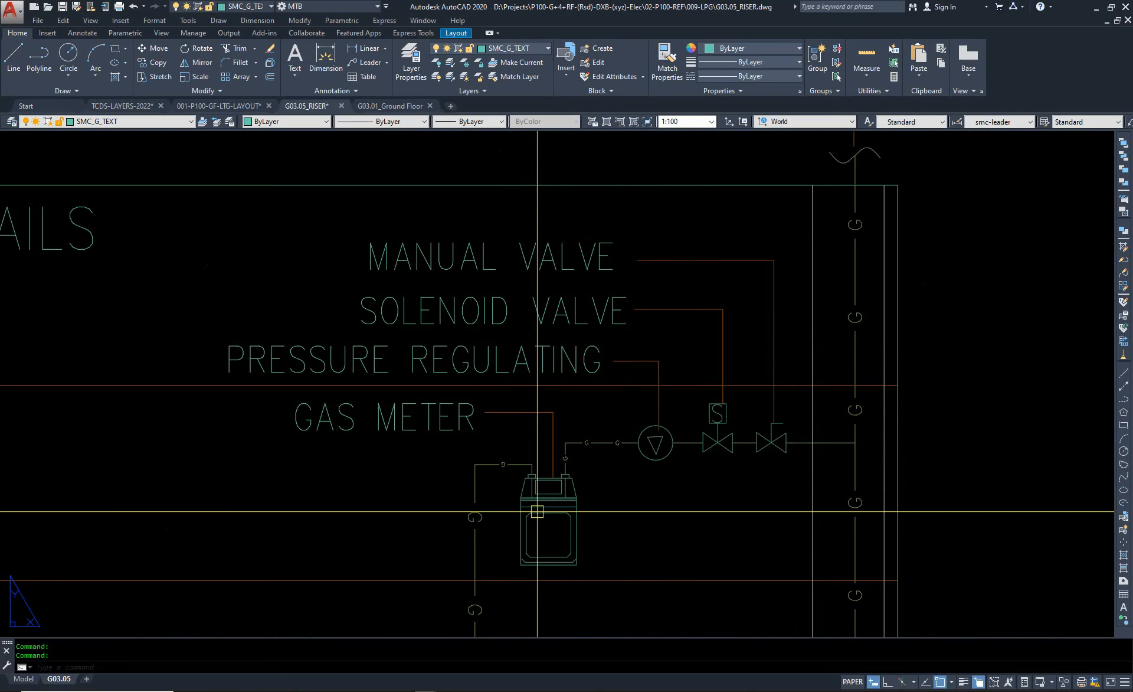
scroll(583, 465, "down", 4)
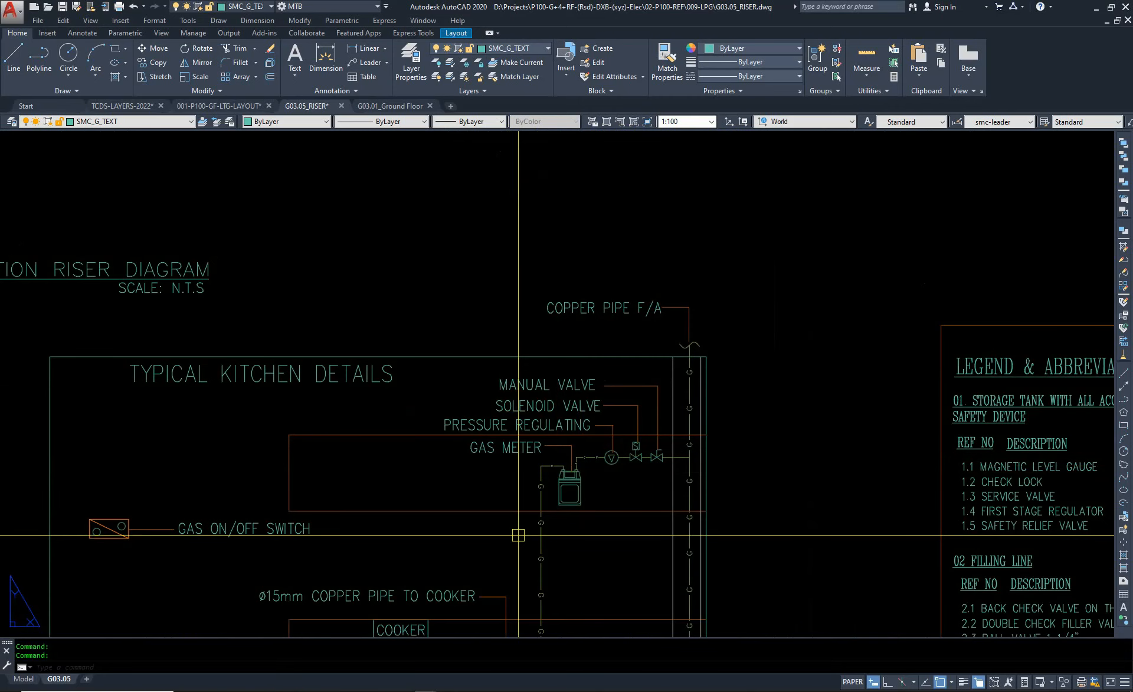
middle_click_drag(607, 511, 645, 476)
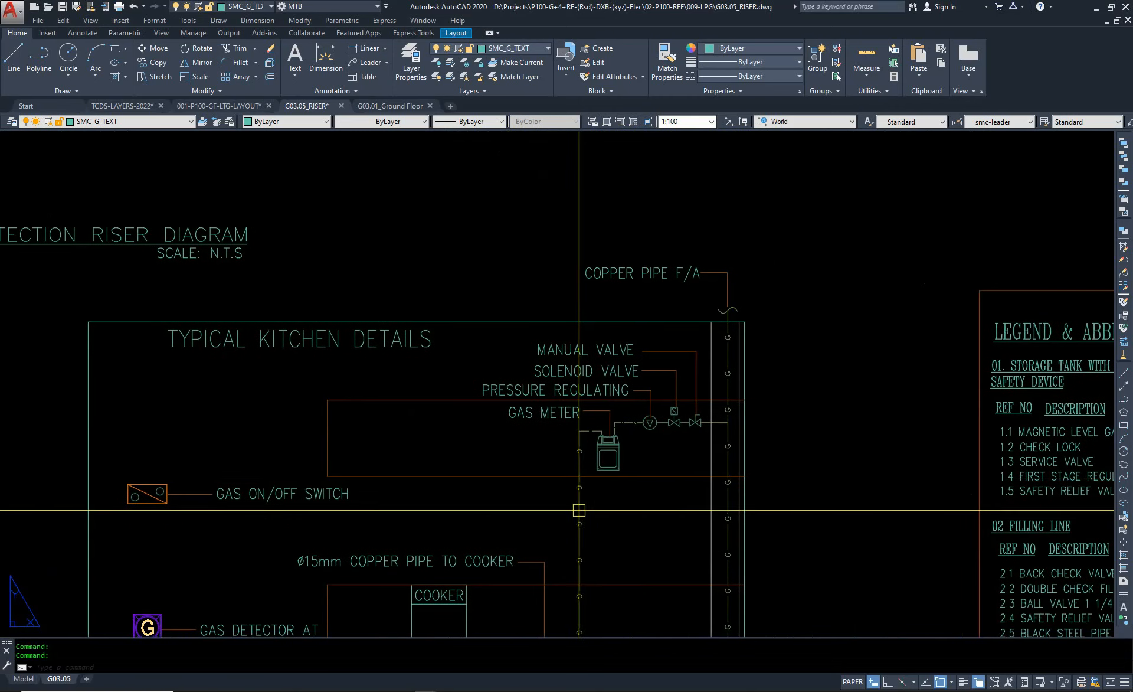
mouse_move(579, 508)
middle_mouse_down()
mouse_move(585, 462)
mouse_move(641, 351)
middle_mouse_up()
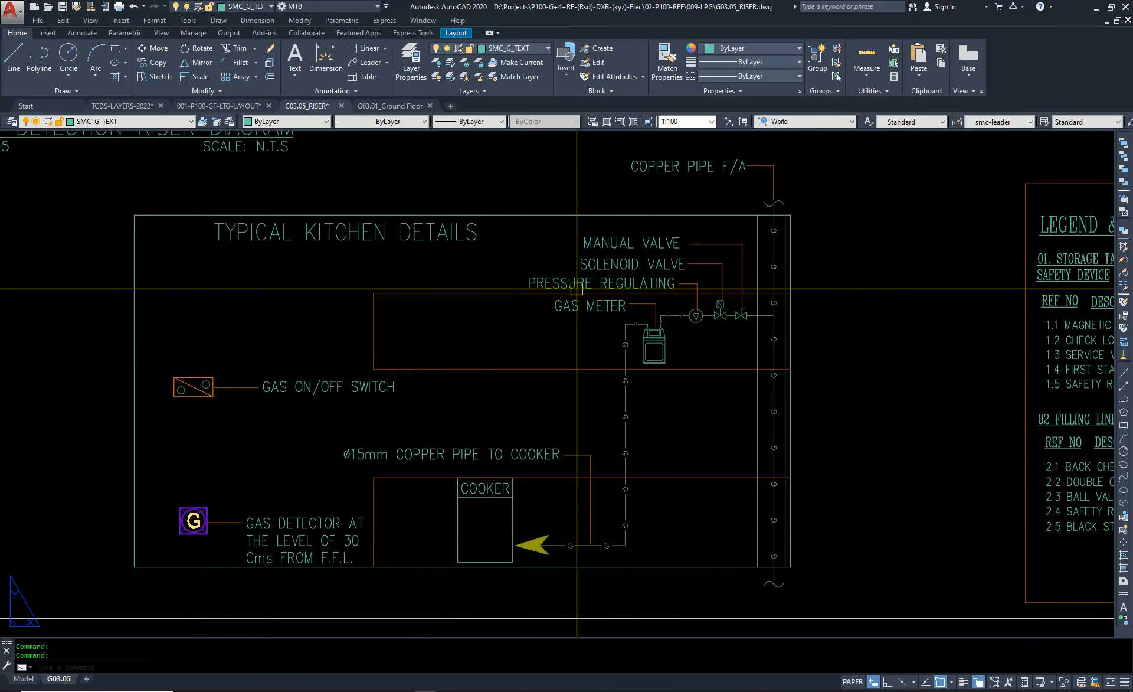
middle_click_drag(159, 413, 219, 412)
scroll(154, 361, "up", 4)
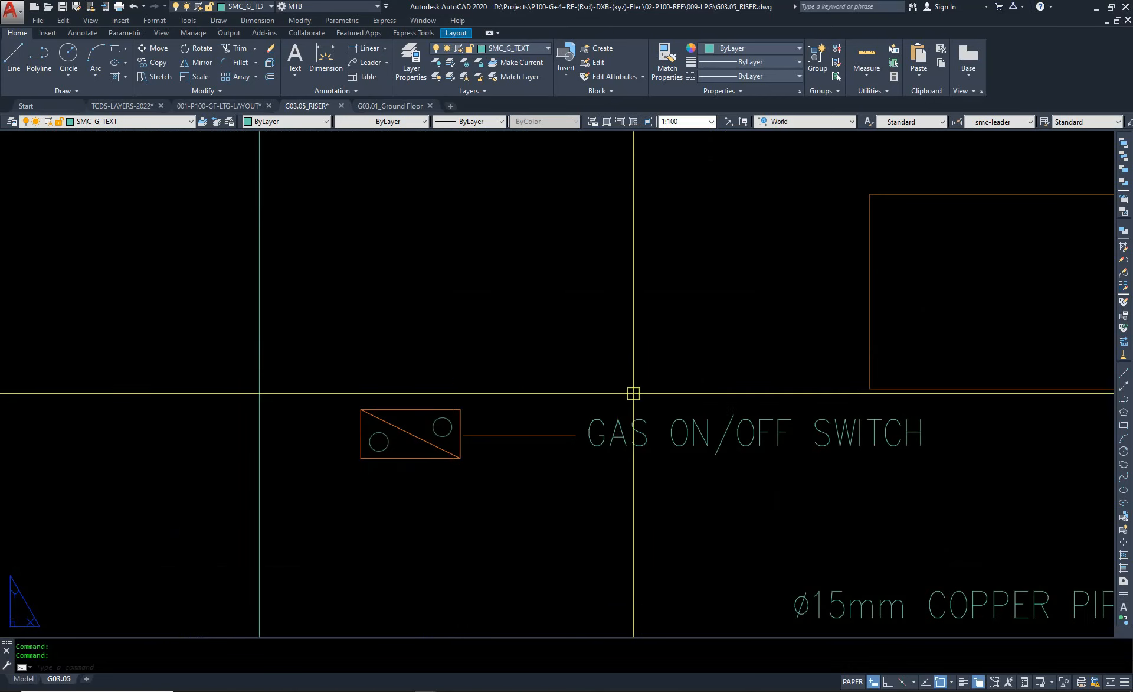
scroll(343, 372, "down", 4)
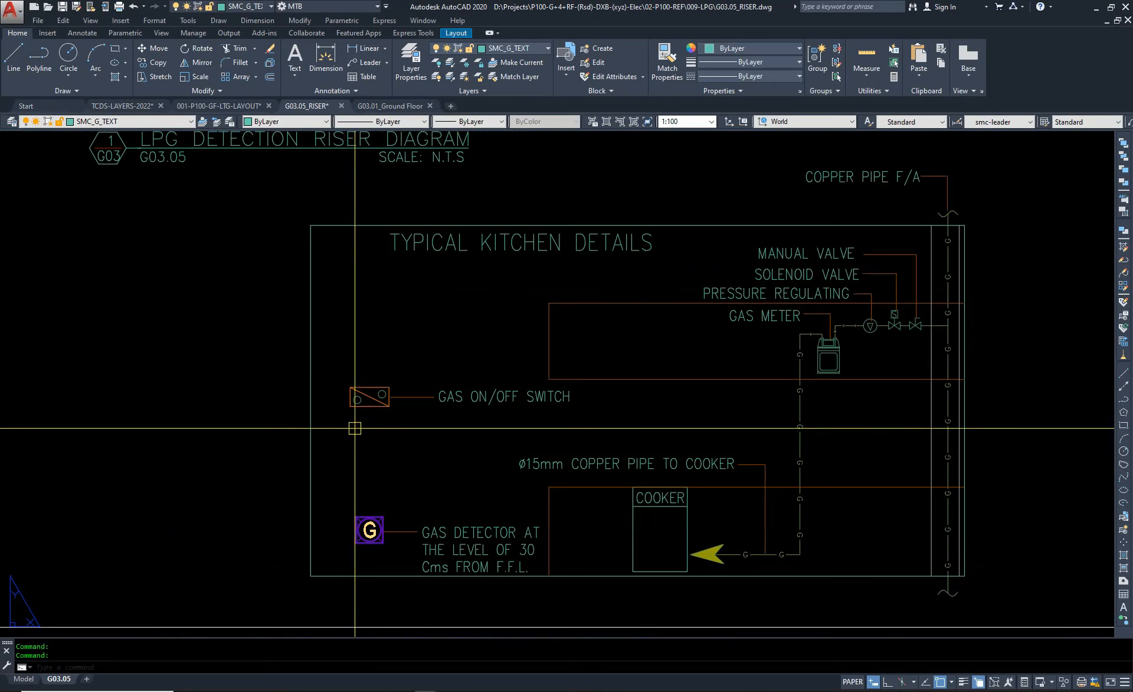
- Examine the wiring between the gas alarm control panel, fire alarm control panel and sounder in the riser diagram
scroll(428, 391, "down", 5)
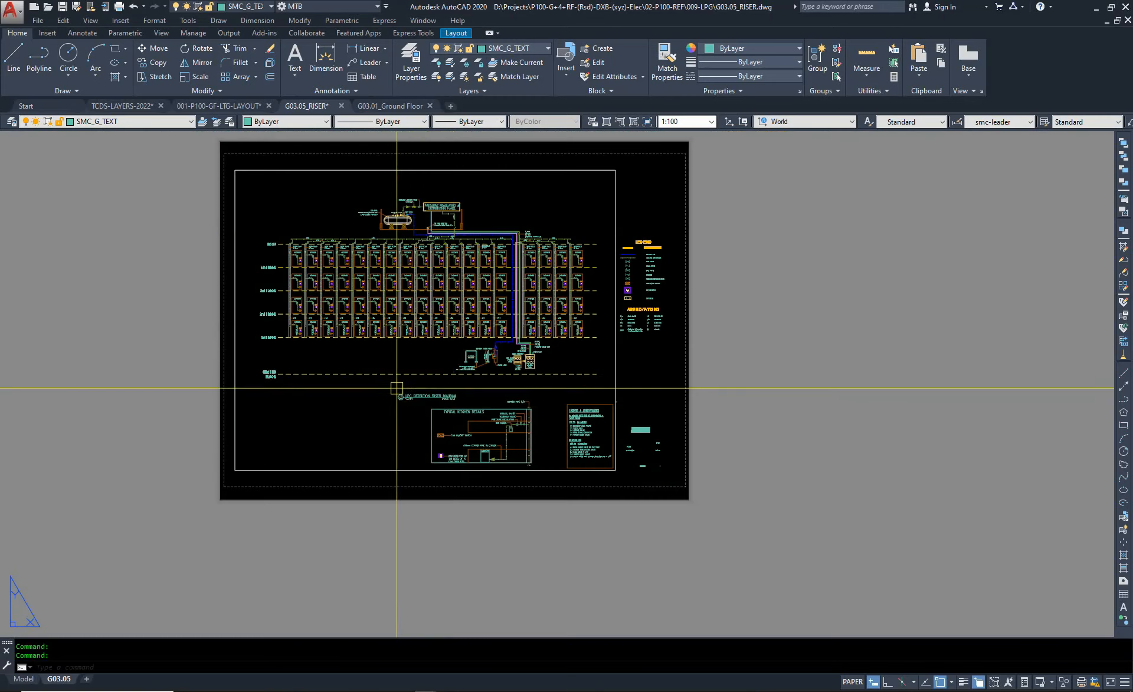
scroll(541, 380, "up", 5)
scroll(413, 354, "down", 2)
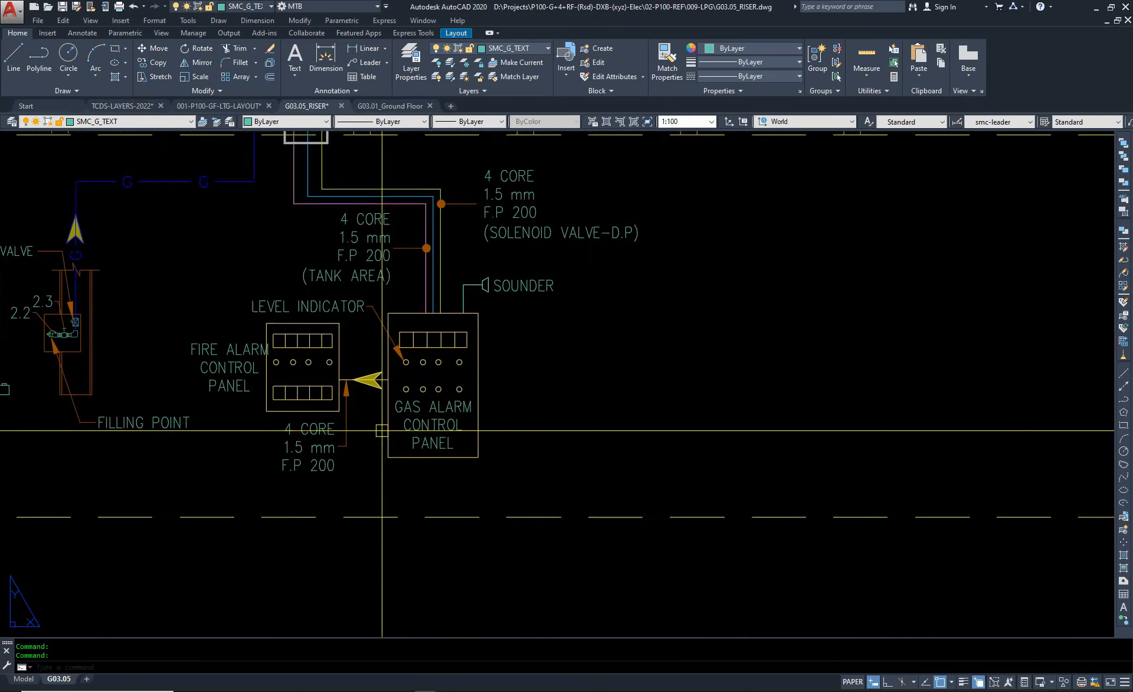
scroll(407, 414, "up", 5)
scroll(428, 435, "down", 2)
scroll(428, 435, "down", 2)
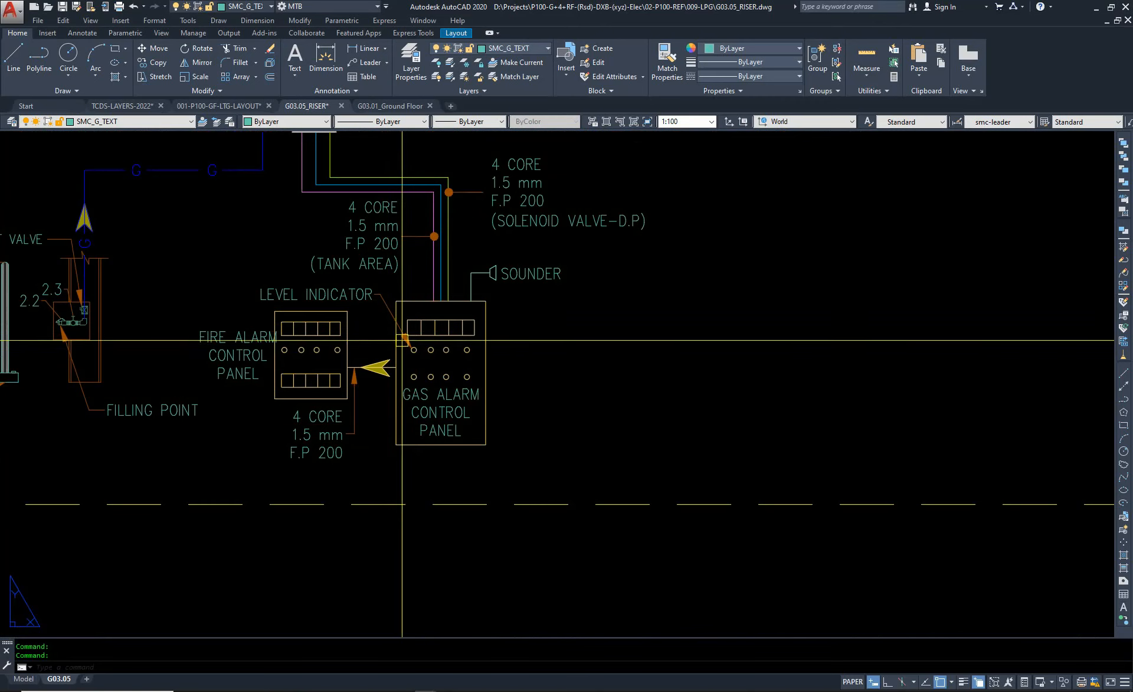
- Switch to the G03.01_Ground Floor drawing and go to model space by setting TILEMODE to 1
left_click(383, 107)
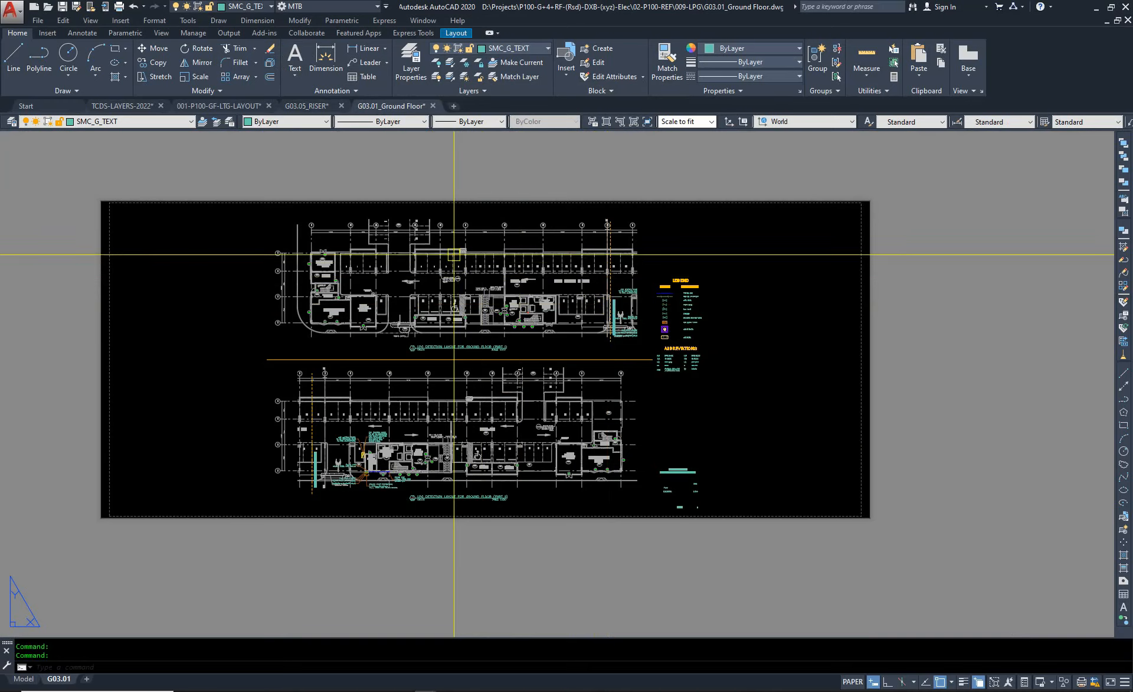
type("ti")
key("Return")
type("1")
key("Return")
scroll(702, 270, "down", 1)
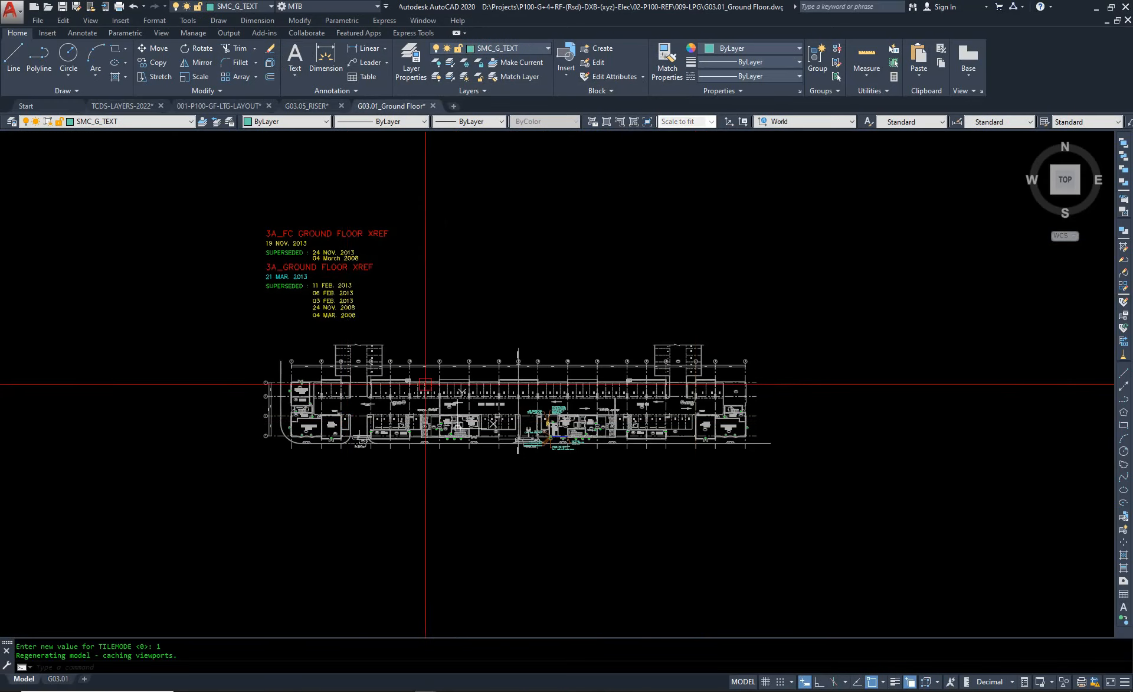
- Examine the gas control panel symbol beside the telephone room and read its installation and coordination notes
scroll(414, 434, "up", 3)
scroll(737, 453, "up", 2)
mouse_move(686, 396)
middle_mouse_down()
mouse_move(487, 476)
mouse_move(191, 510)
middle_mouse_up()
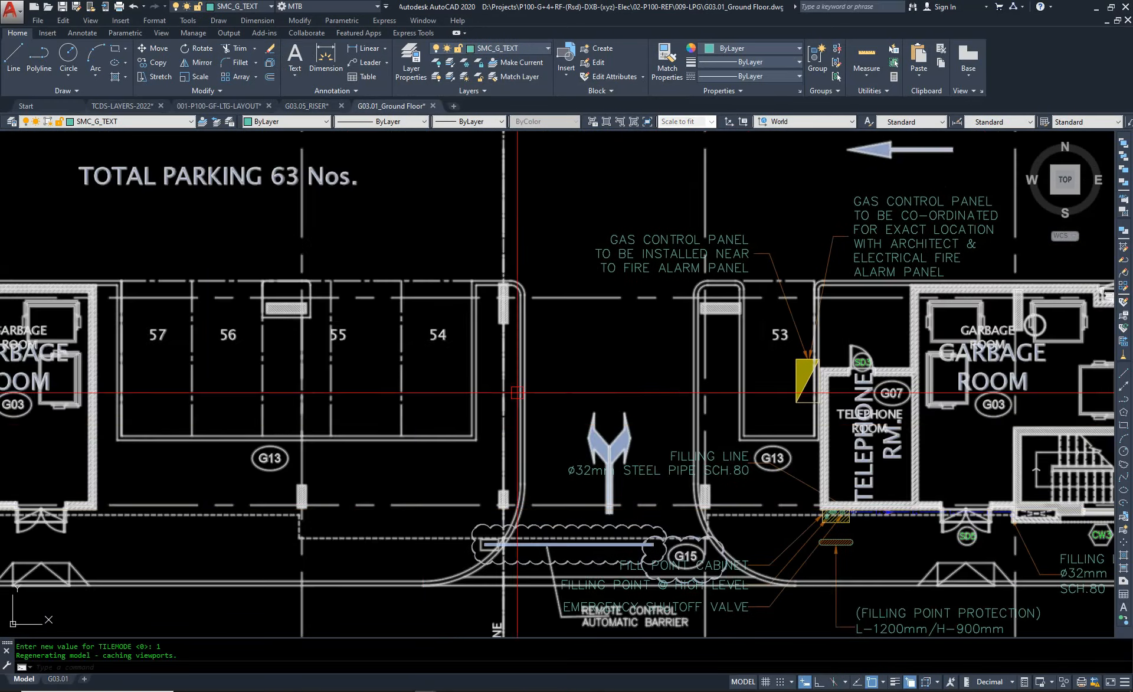
mouse_move(818, 347)
middle_mouse_down()
mouse_move(466, 347)
mouse_move(537, 356)
middle_mouse_up()
scroll(316, 234, "up", 2)
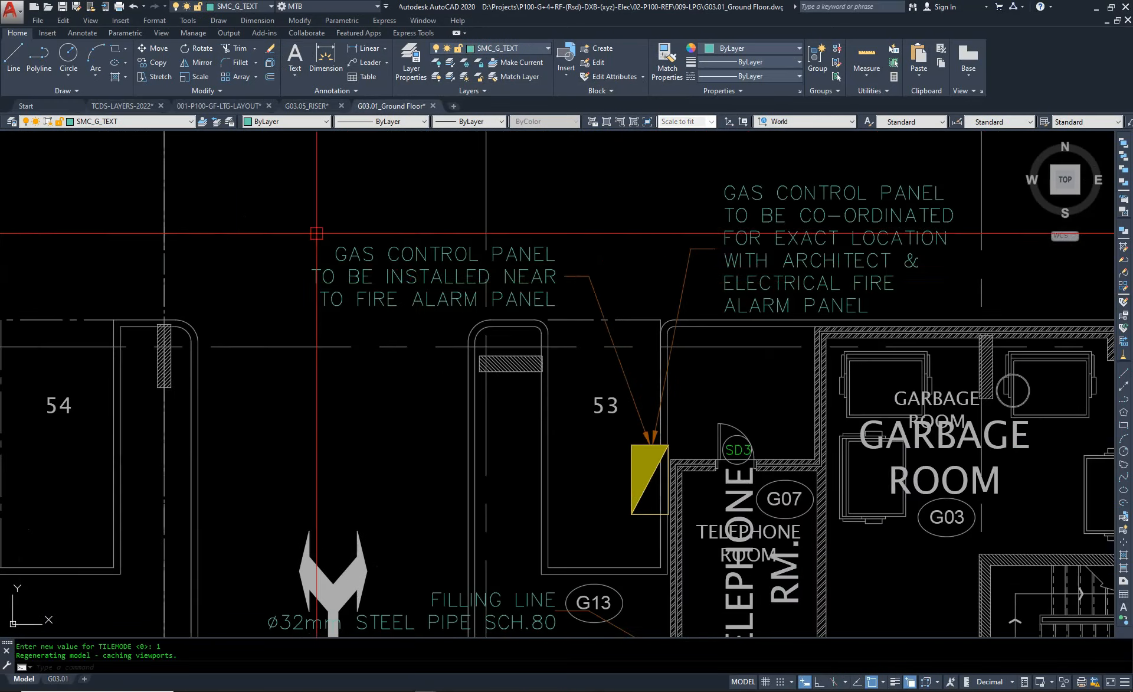
scroll(583, 452, "down", 2)
middle_click_drag(632, 491, 406, 480)
scroll(448, 456, "up", 2)
middle_click_drag(470, 278, 507, 358)
scroll(507, 358, "down", 2)
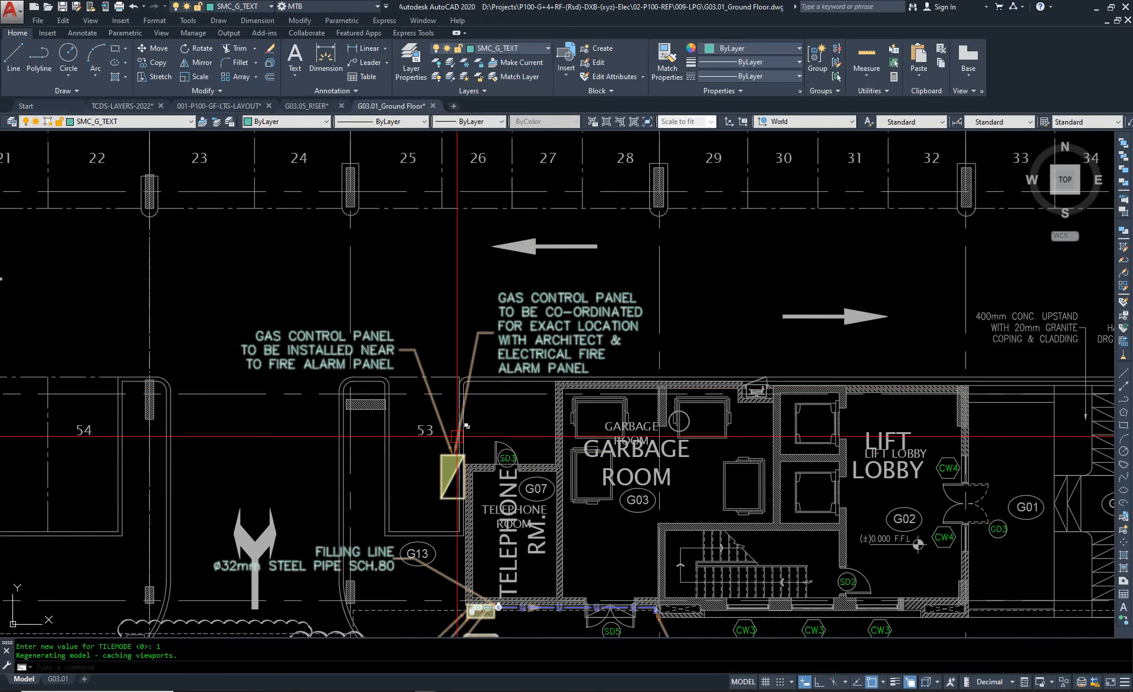
scroll(520, 344, "up", 4)
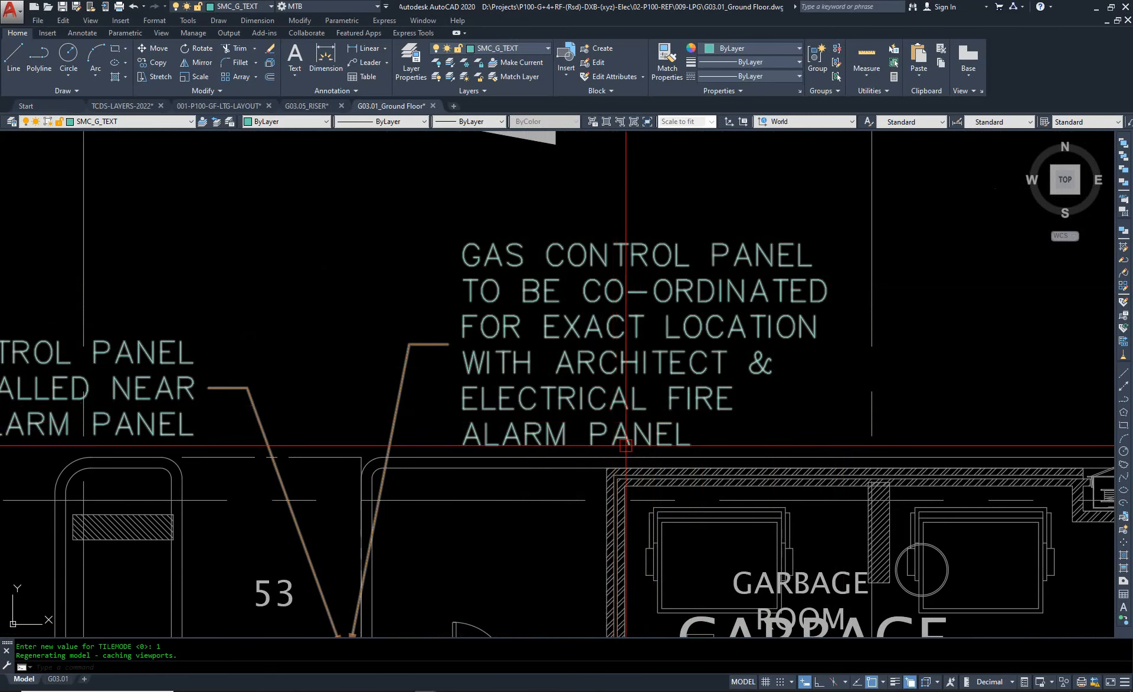
scroll(626, 445, "down", 4)
scroll(451, 446, "up", 4)
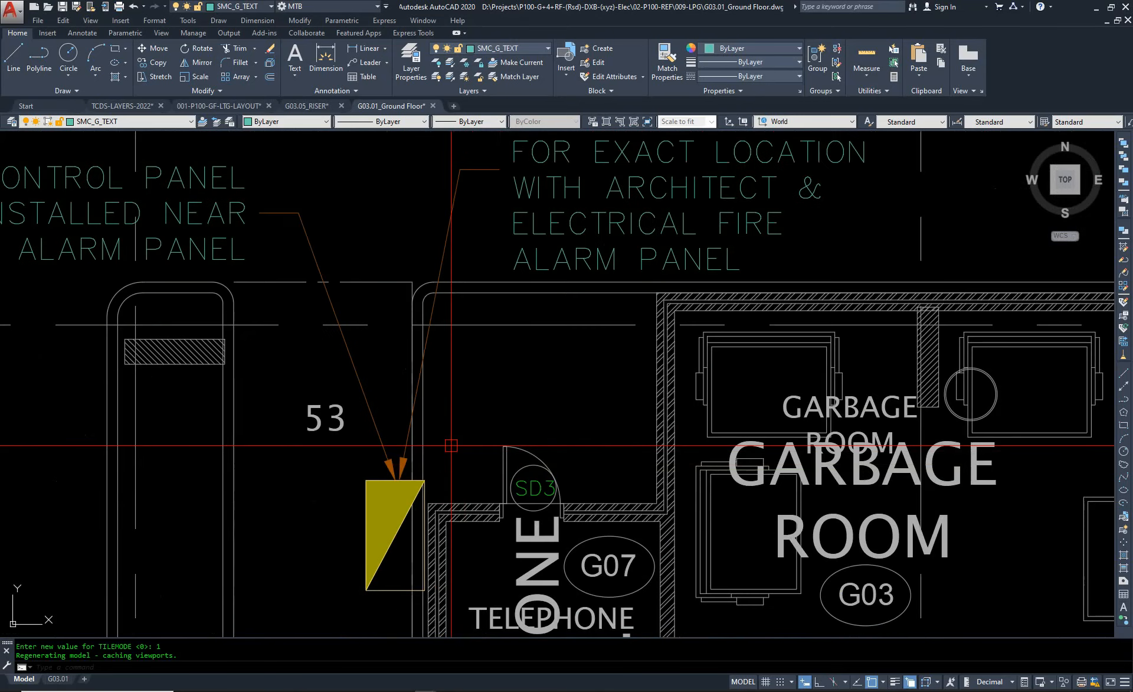
scroll(451, 446, "down", 4)
scroll(623, 411, "down", 4)
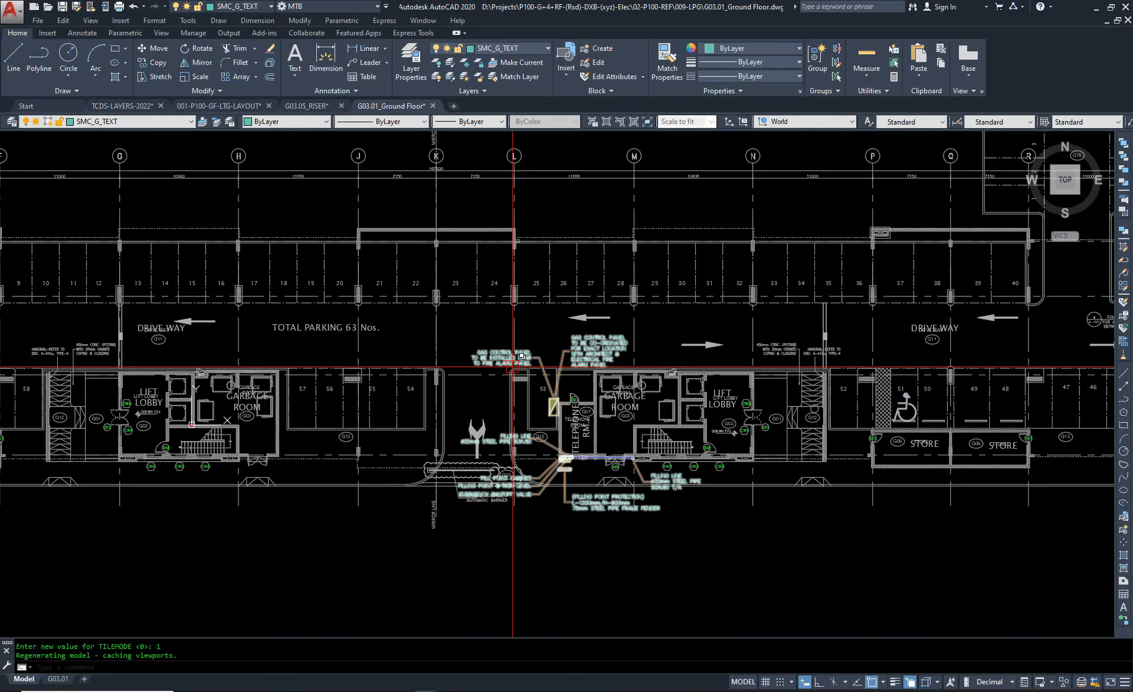
- Review the ground floor lift lobbies, garbage rooms, driveway and filling line in relation to the gas control panel's location
scroll(514, 367, "up", 5)
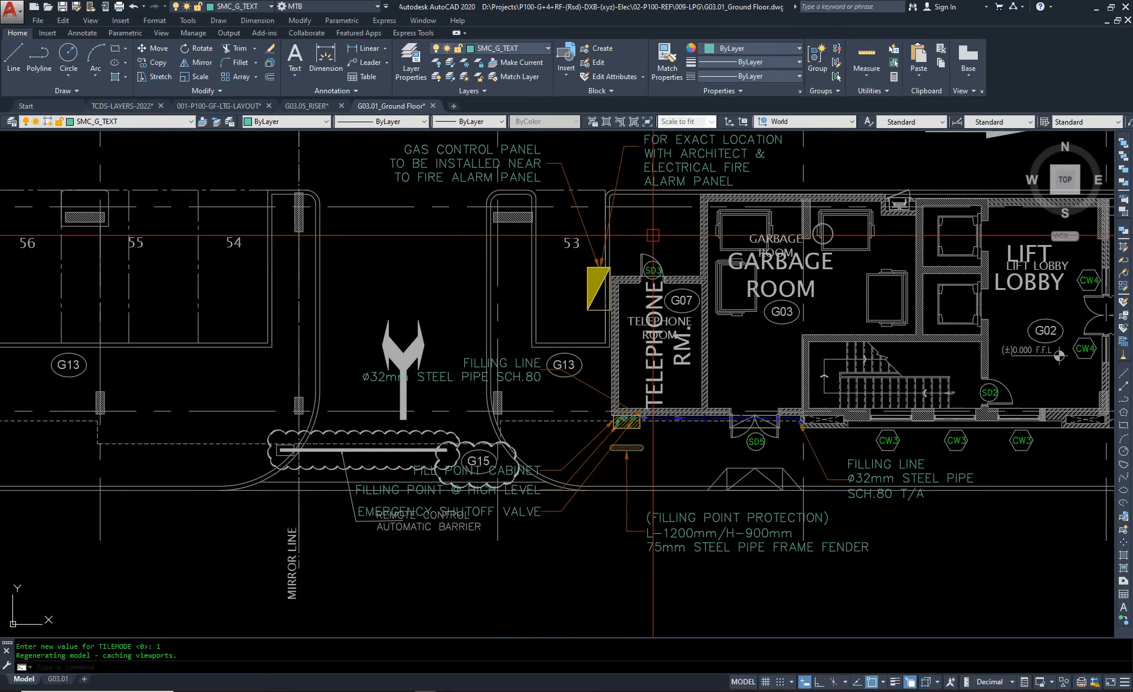
scroll(653, 235, "down", 6)
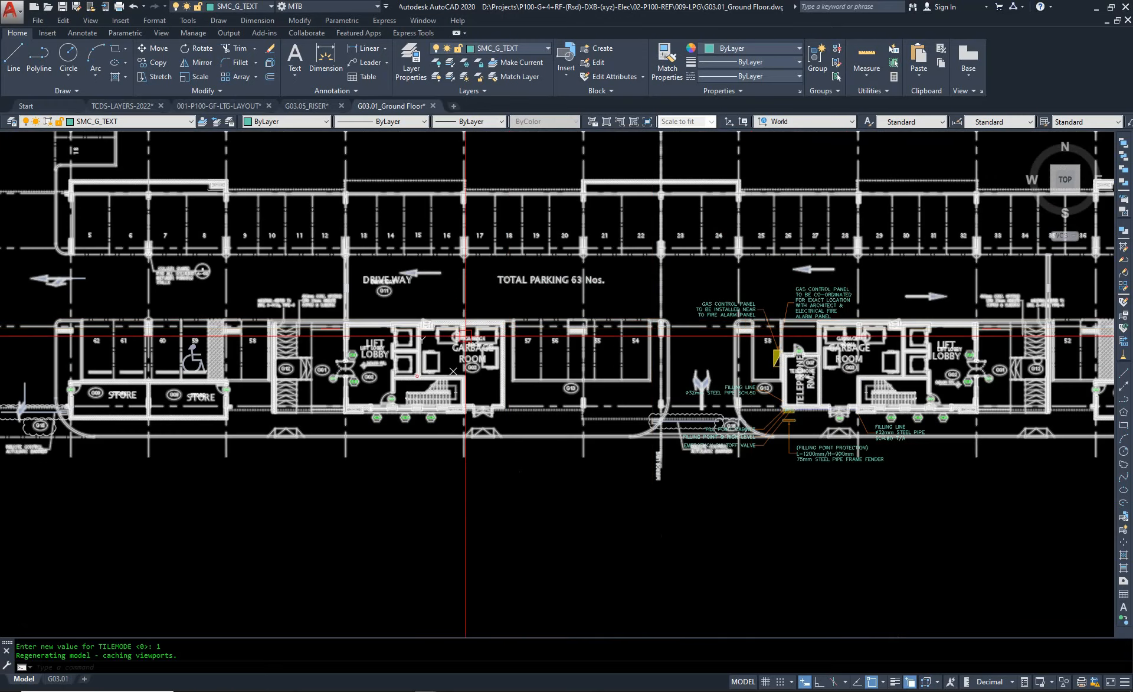
scroll(465, 336, "up", 2)
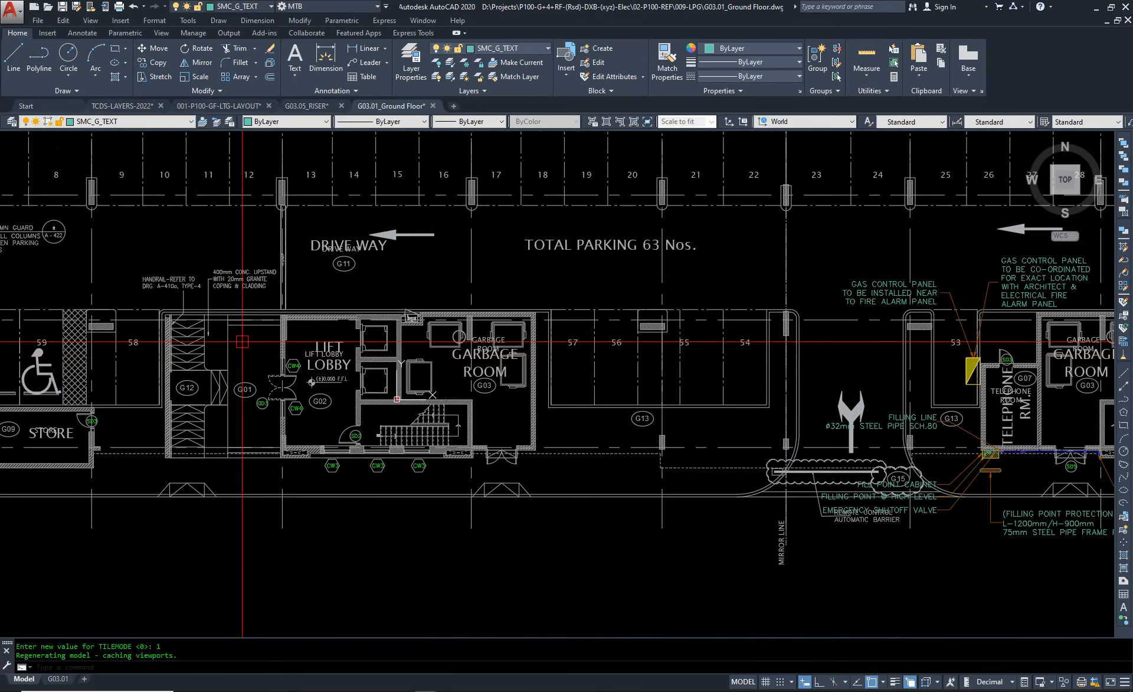
middle_click_drag(642, 358, 365, 384)
scroll(869, 250, "up", 2)
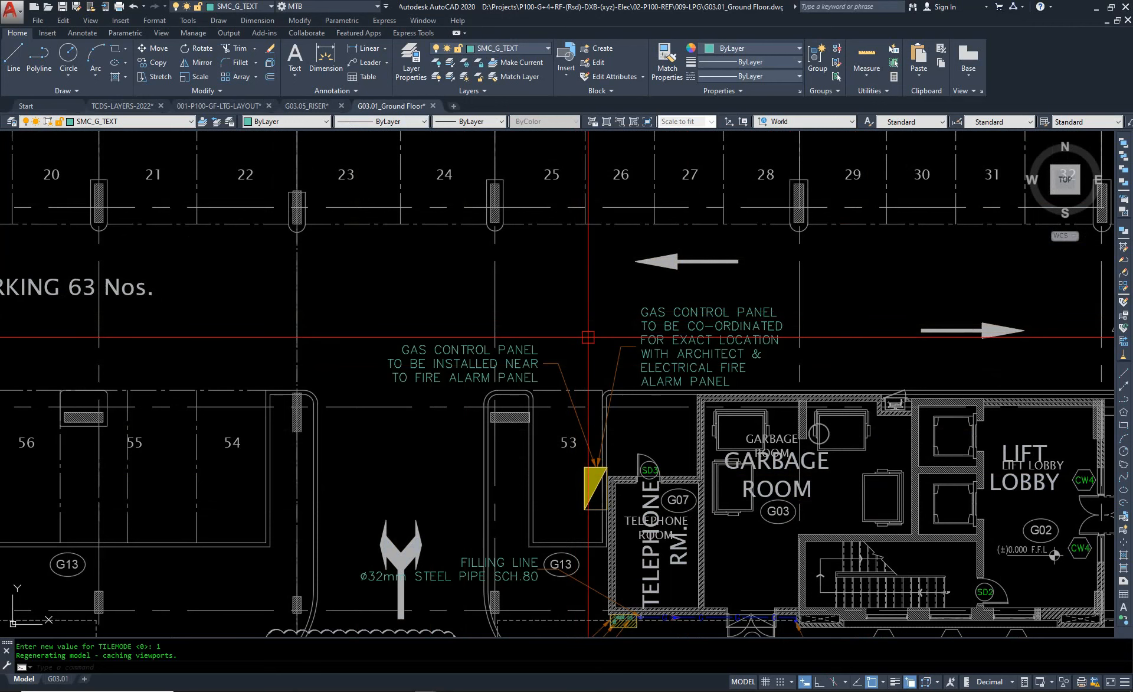
scroll(265, 334, "up", 1)
mouse_move(268, 335)
middle_mouse_down()
mouse_move(480, 331)
mouse_move(351, 365)
middle_mouse_up()
scroll(284, 351, "down", 2)
scroll(472, 372, "up", 1)
middle_click_drag(546, 378, 470, 371)
scroll(469, 372, "up", 1)
scroll(446, 577, "up", 1)
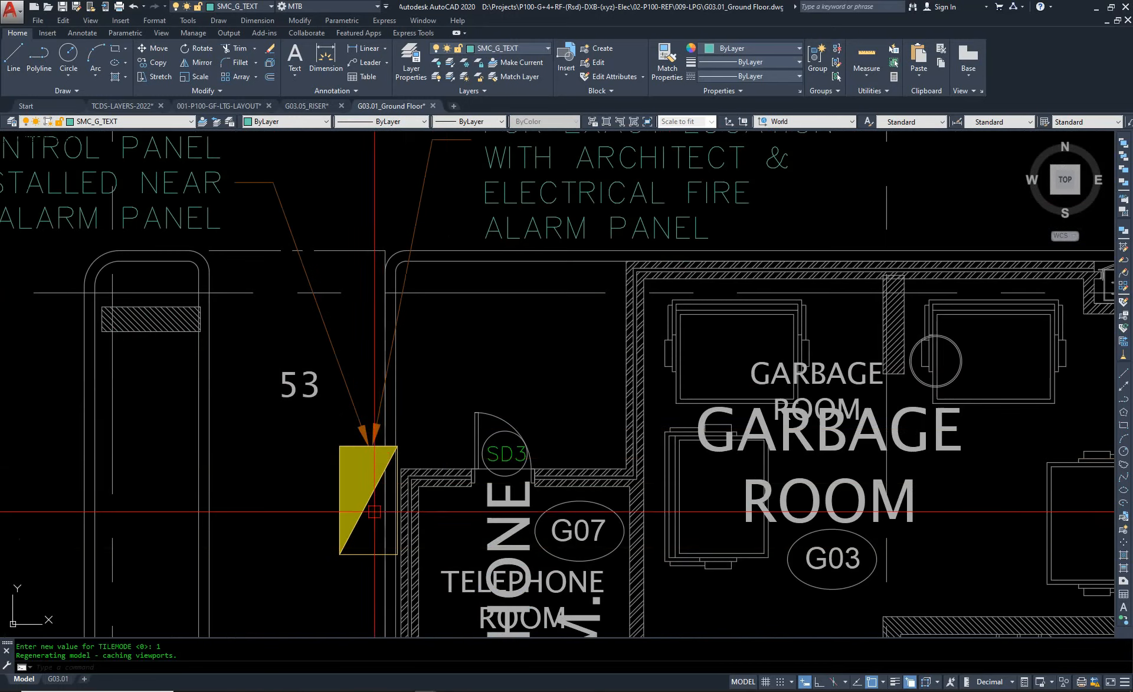
scroll(447, 429, "down", 2)
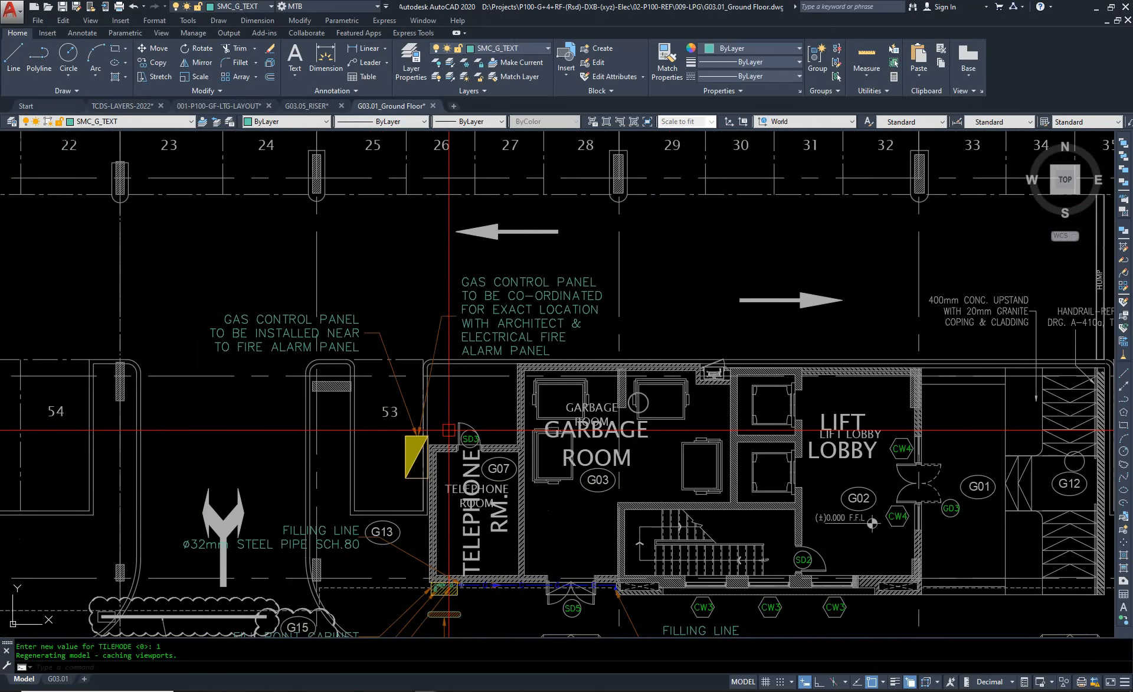
scroll(479, 436, "down", 2)
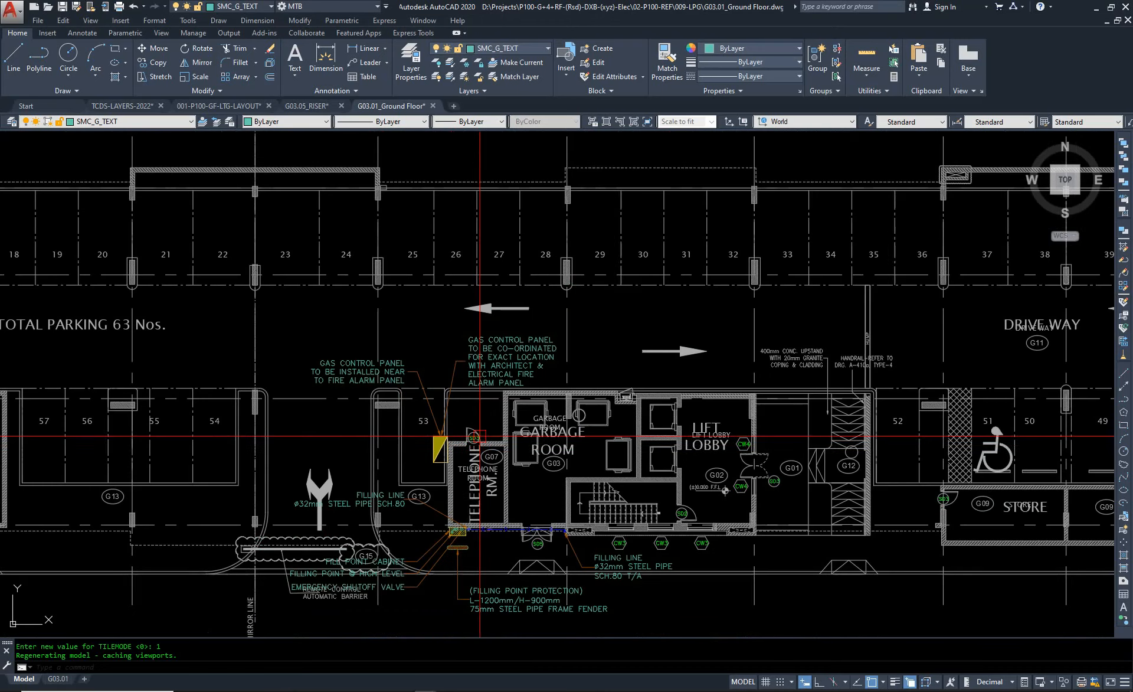
scroll(476, 447, "down", 2)
middle_click_drag(774, 463, 540, 461)
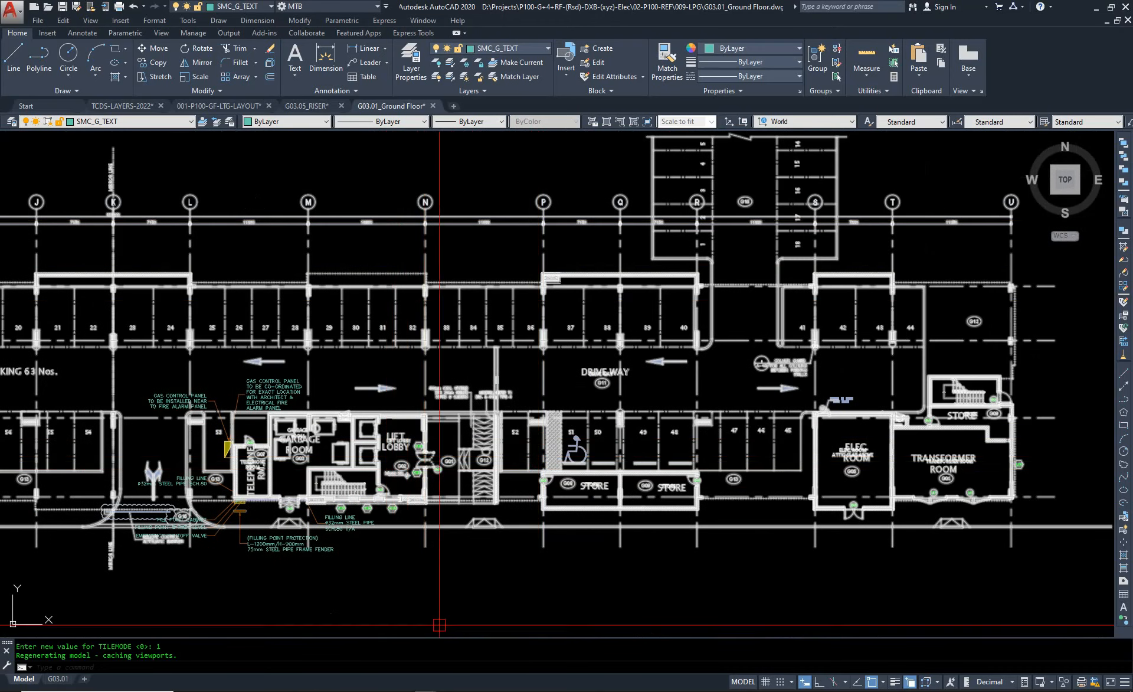
- Open the G03.02_Typical Floor and G03.04_Detail of apartments drawings from the 009-LPG folder
mouse_move(363, 689)
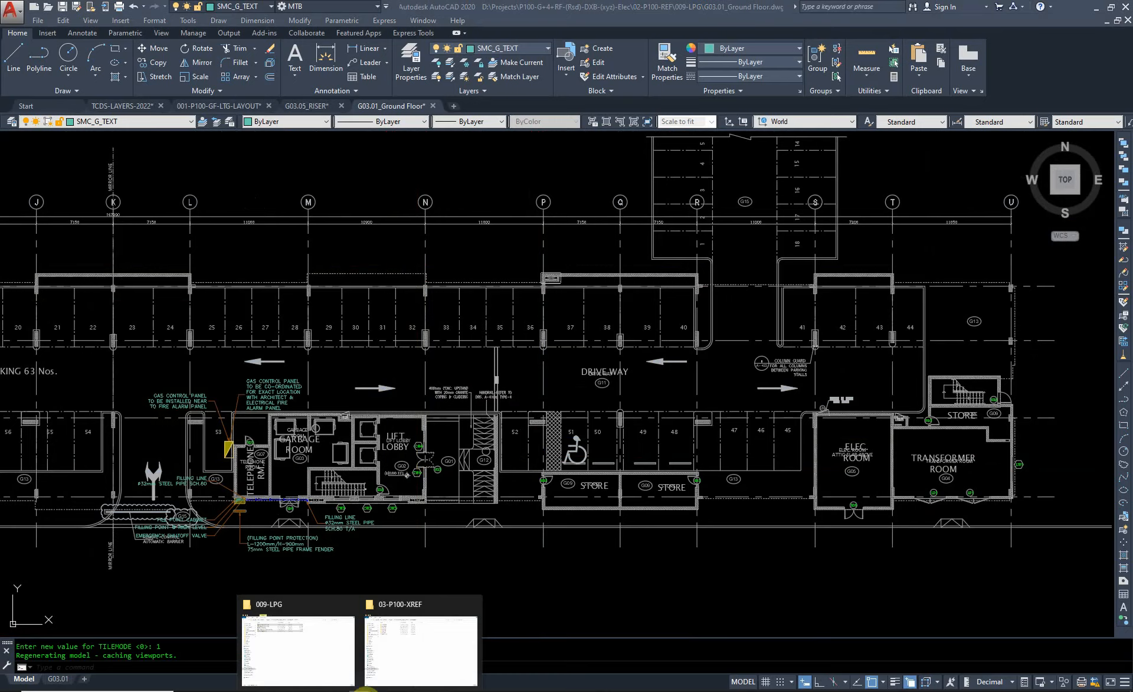
mouse_move(332, 663)
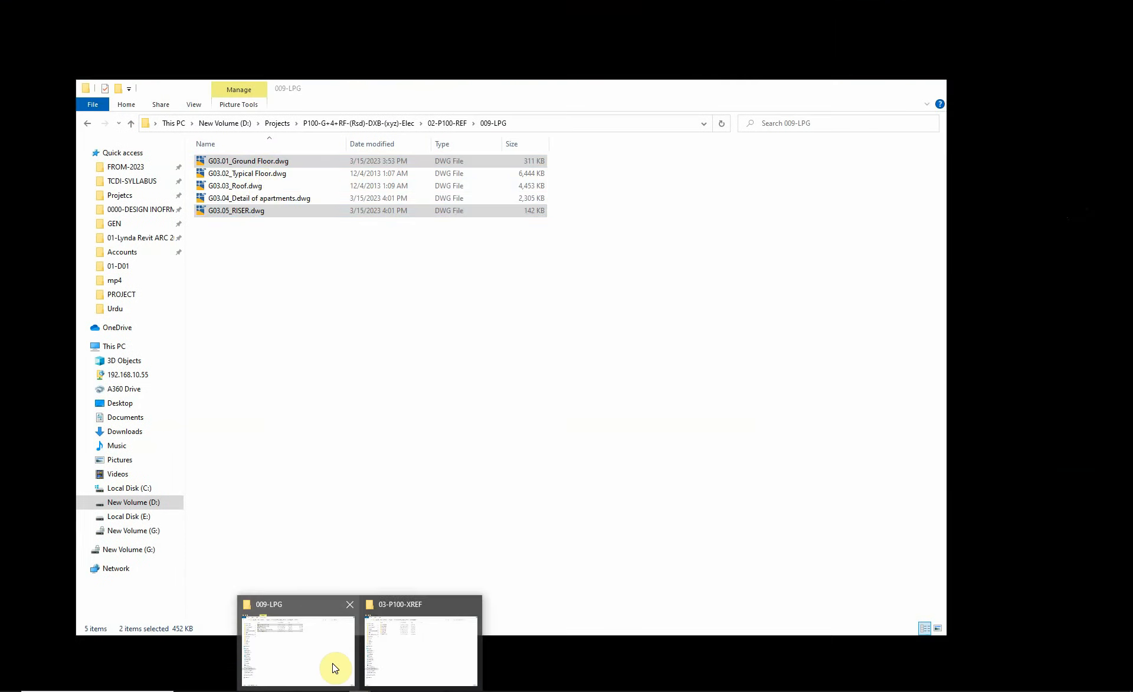
left_click(259, 174)
left_click(290, 199, "ctrl")
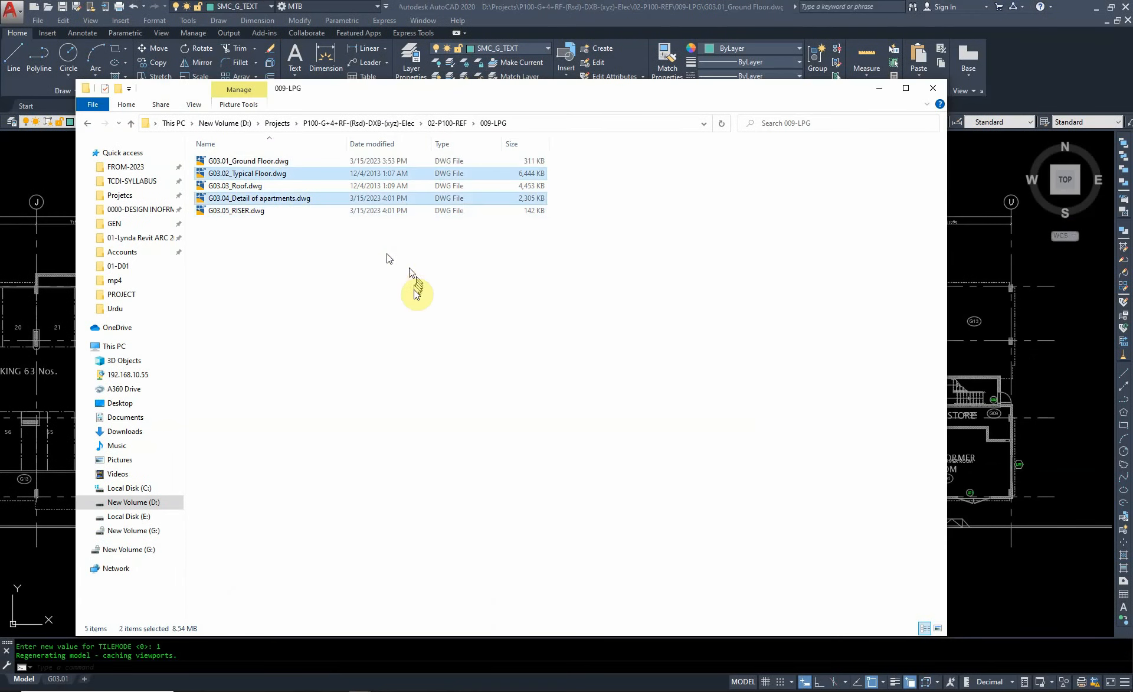
key("Return")
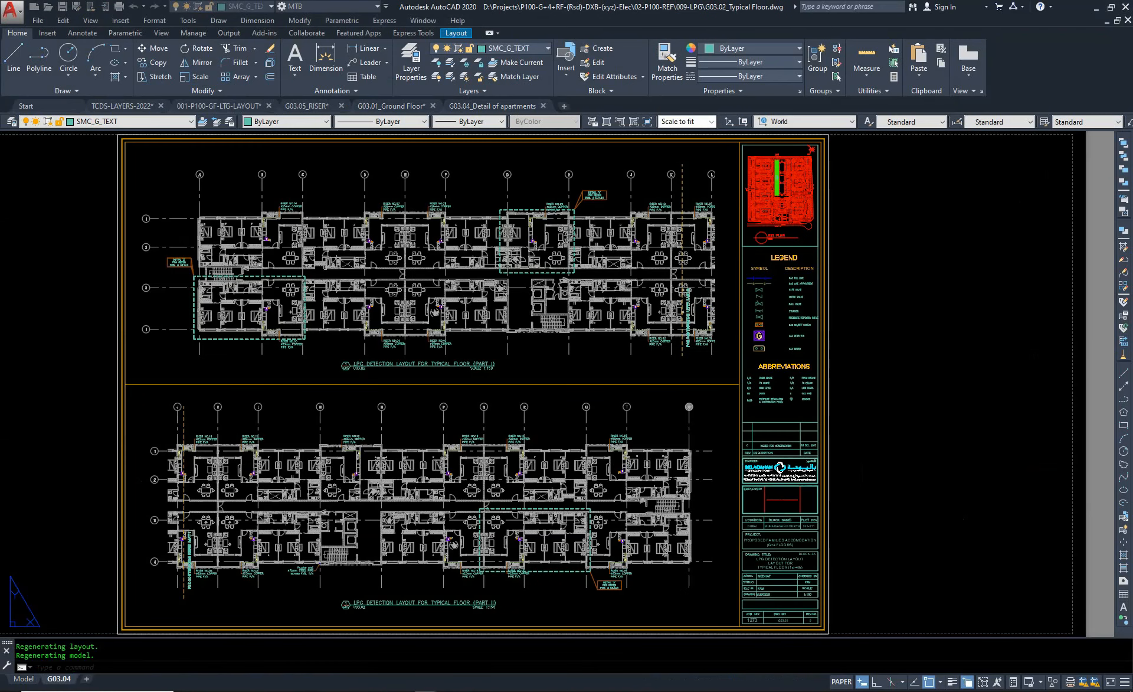
- Examine the typical floor kitchen at riser no. 14, following the gas line to the cooker and the gas detector
scroll(571, 485, "up", 8)
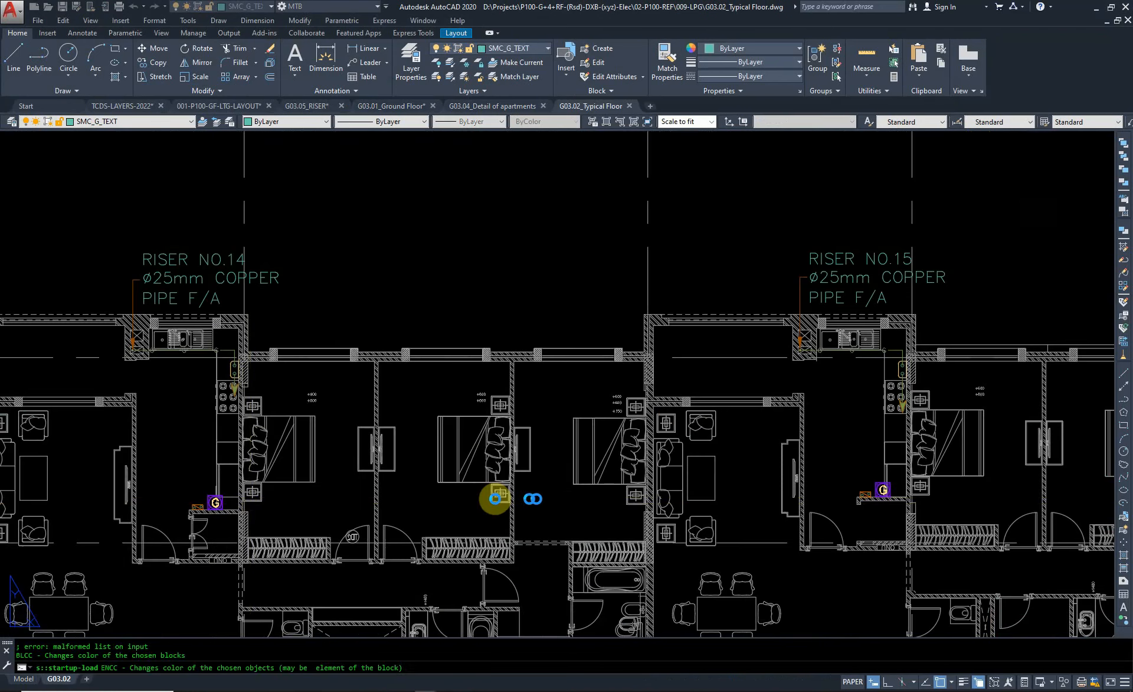
scroll(247, 505, "up", 4)
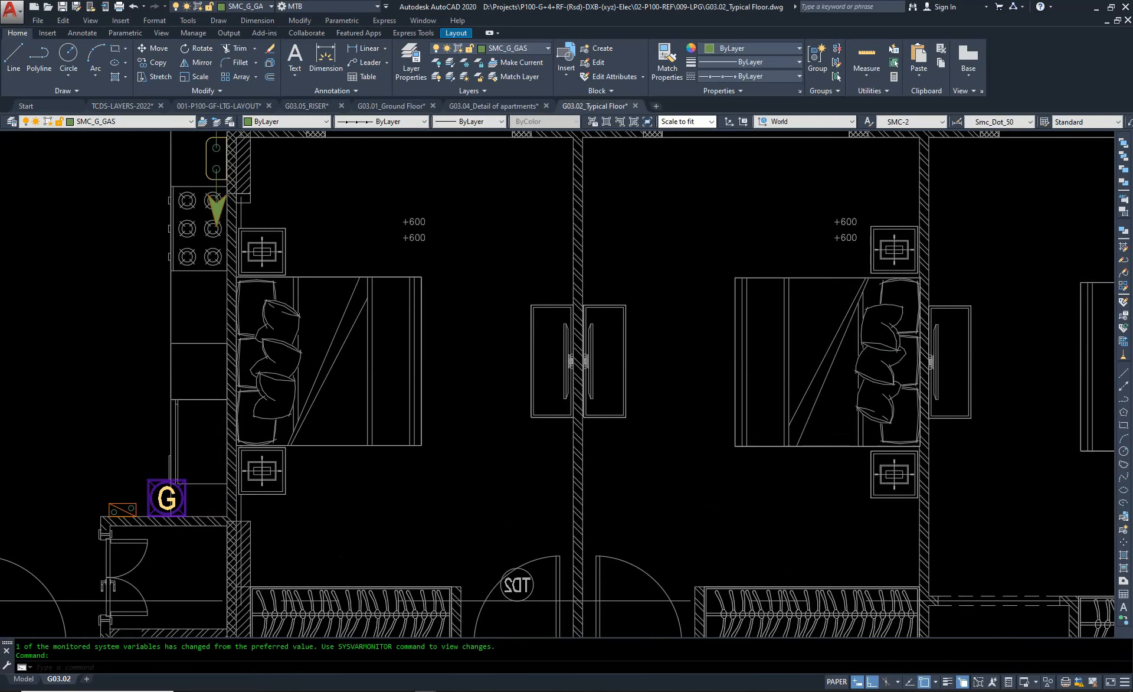
scroll(162, 518, "up", 2)
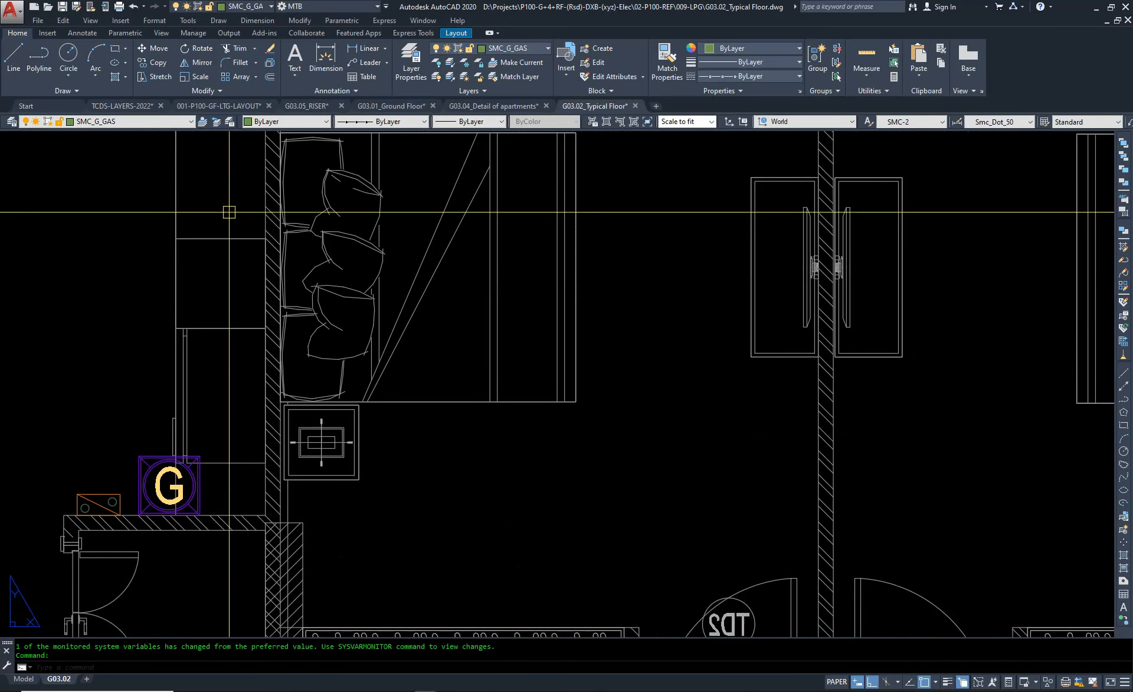
middle_click_drag(229, 212, 675, 659)
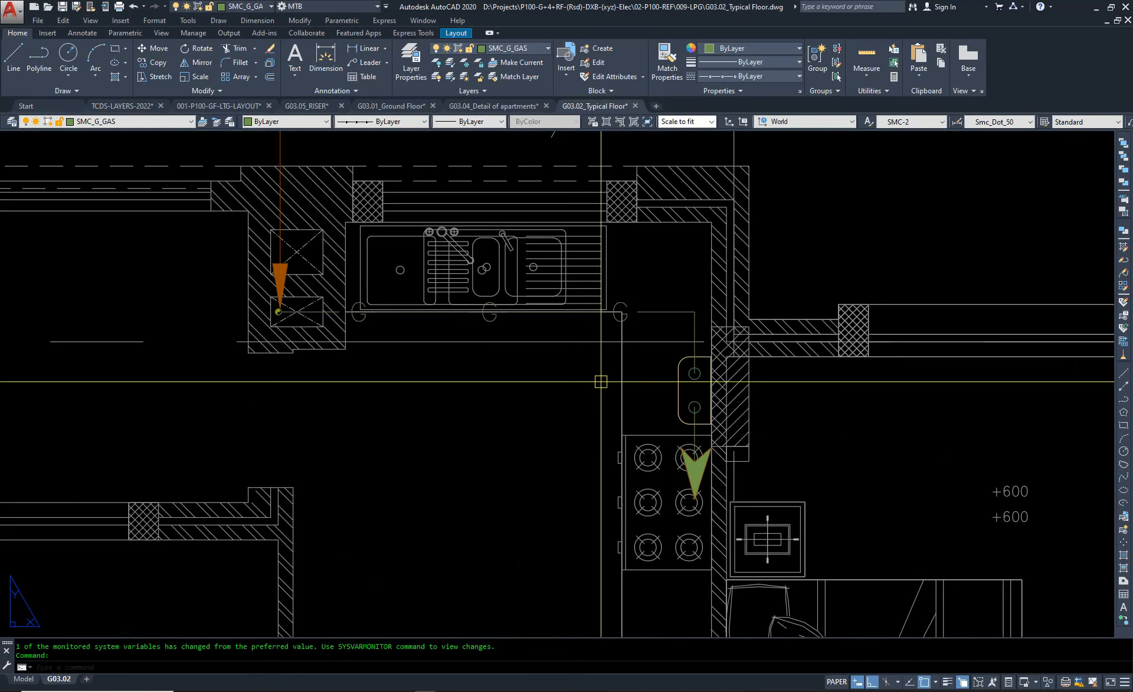
scroll(601, 381, "down", 2)
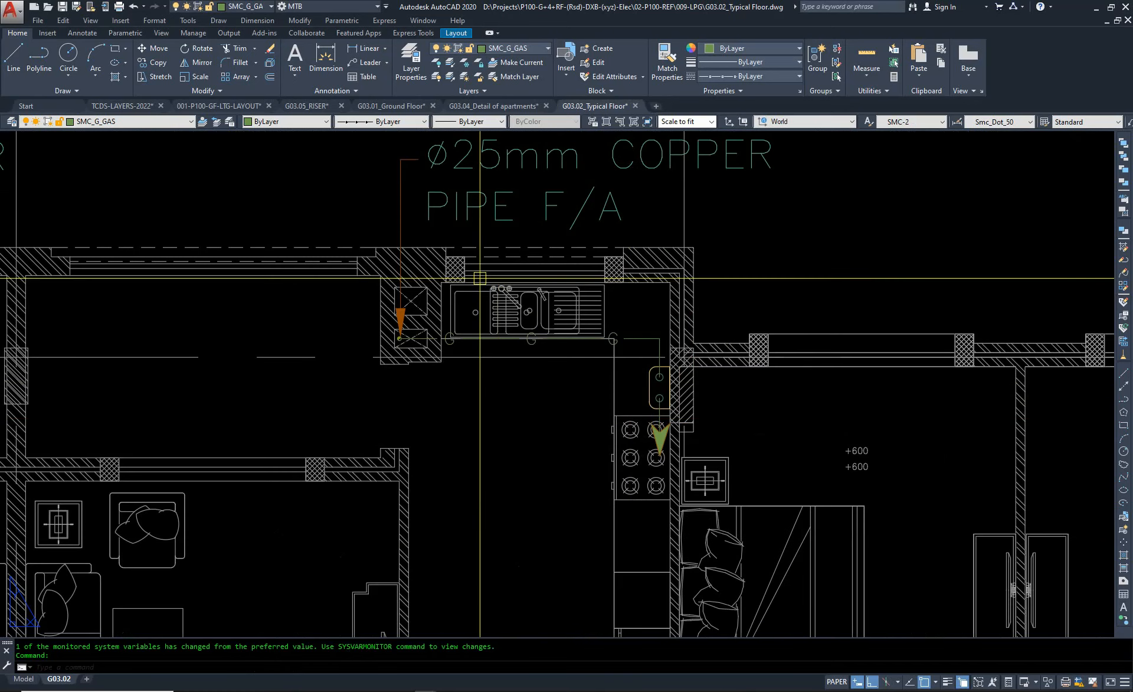
scroll(485, 299, "down", 4)
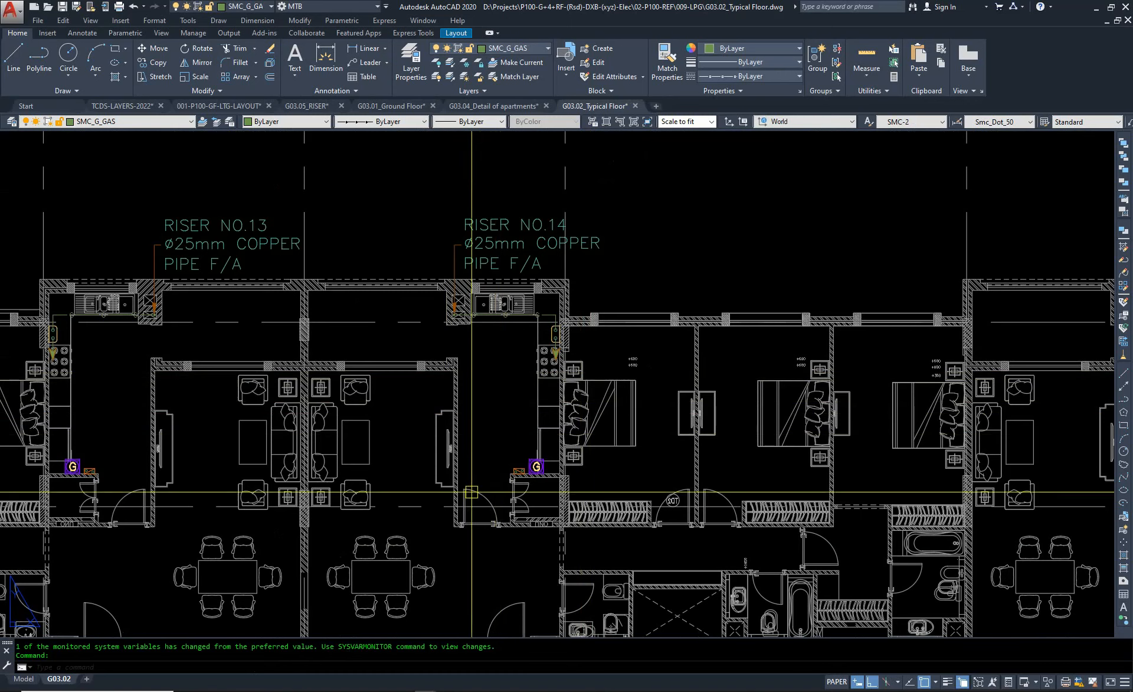
scroll(522, 477, "up", 6)
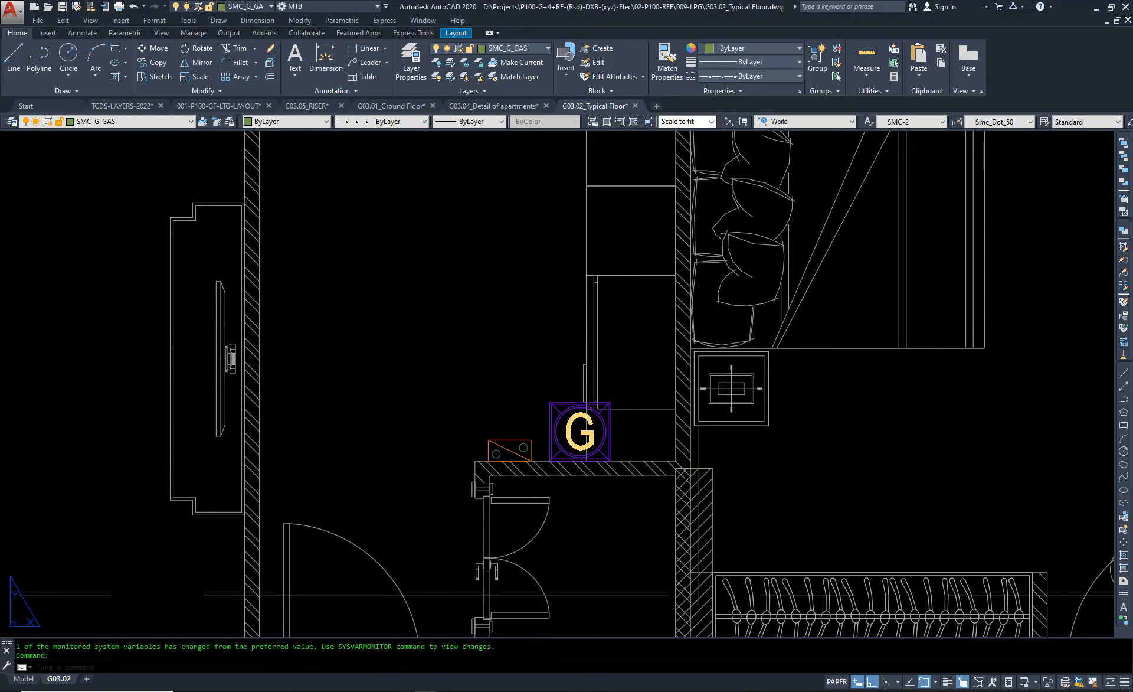
- Close the typical floor, apartment details and riser drawings, returning to the G03.01_Ground Floor drawing
key("Escape")
type("c")
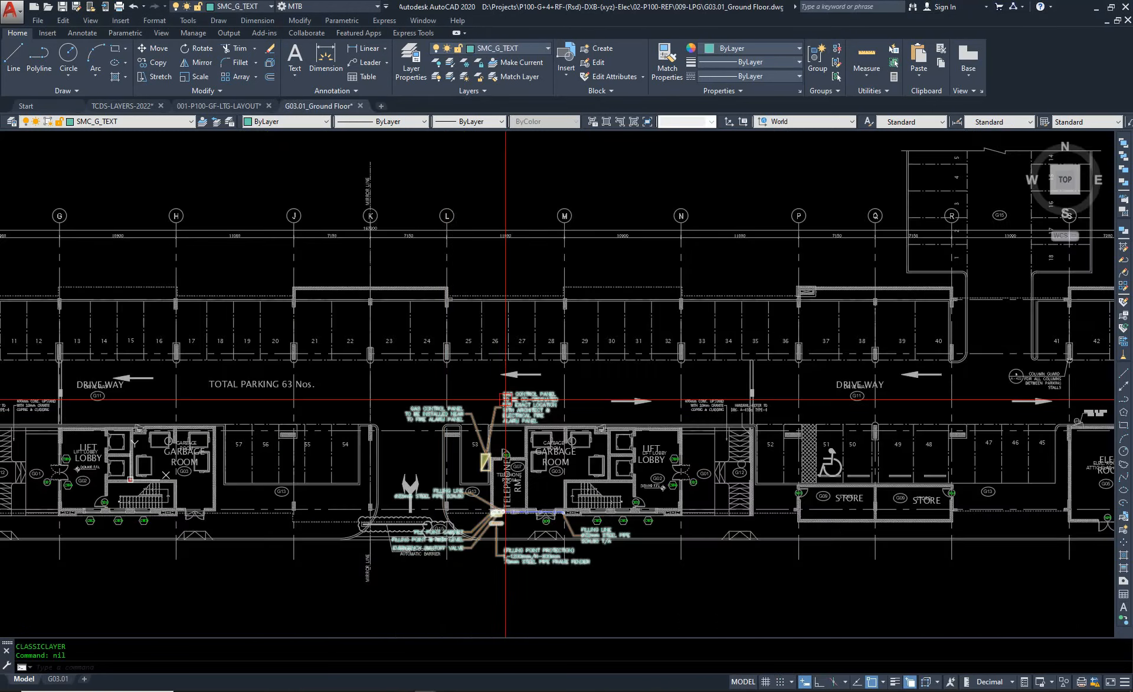
scroll(334, 465, "down", 3)
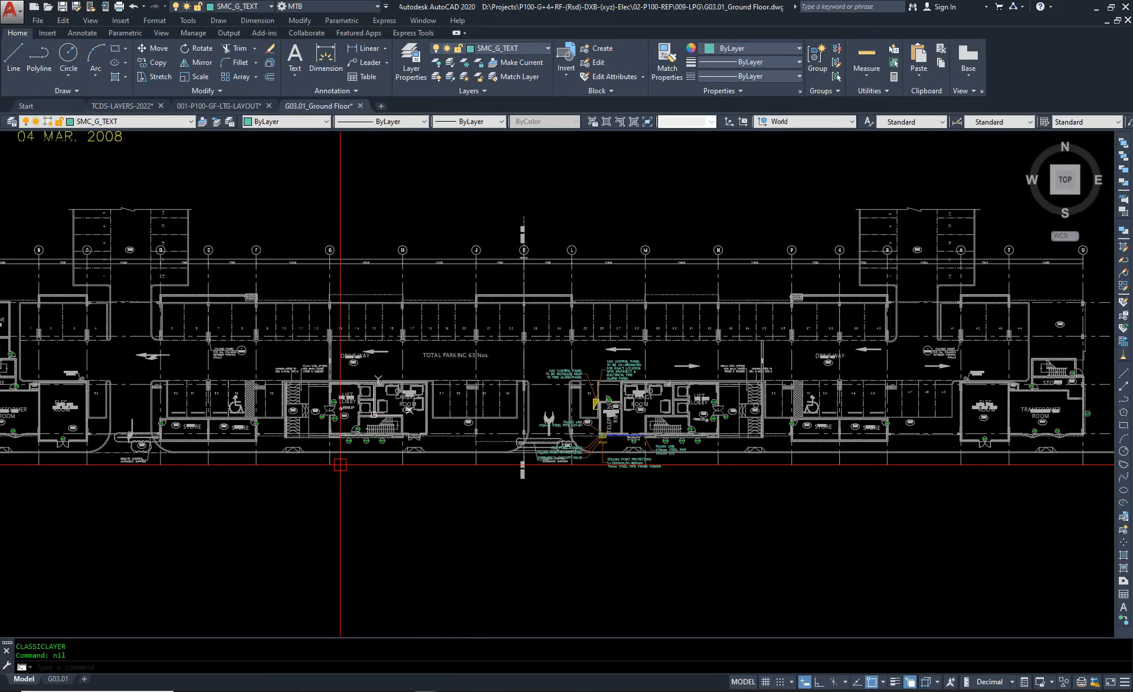
- Set the drawing's insertion units to Millimeters and the lighting intensity units to International
key("Return")
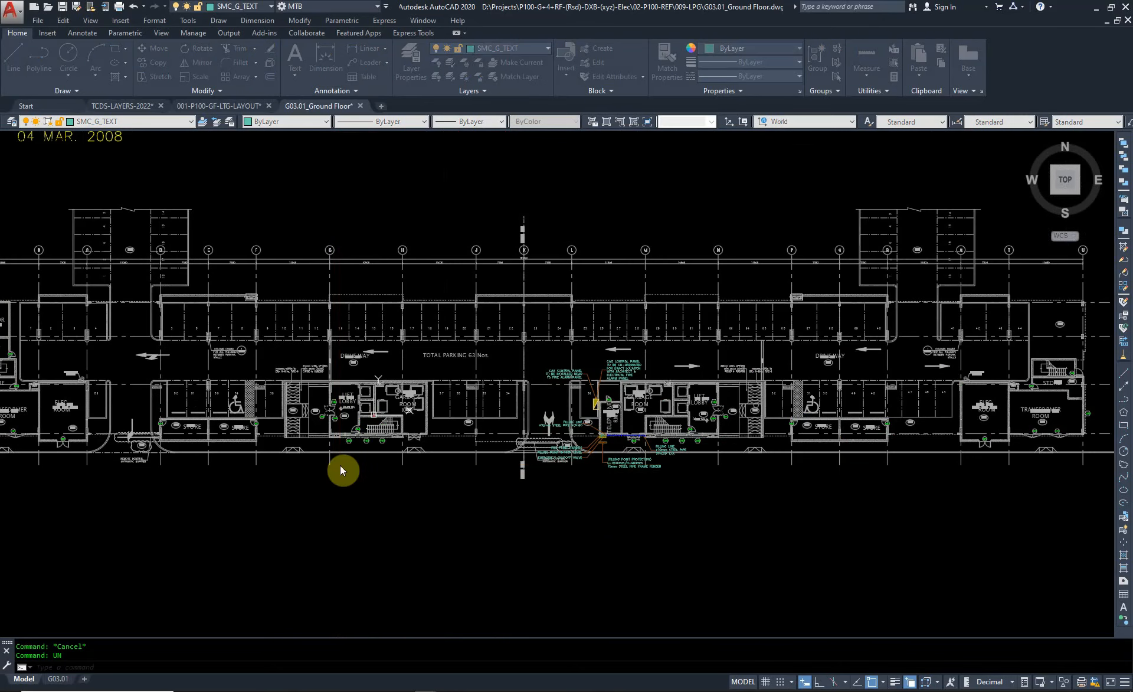
left_click(513, 350)
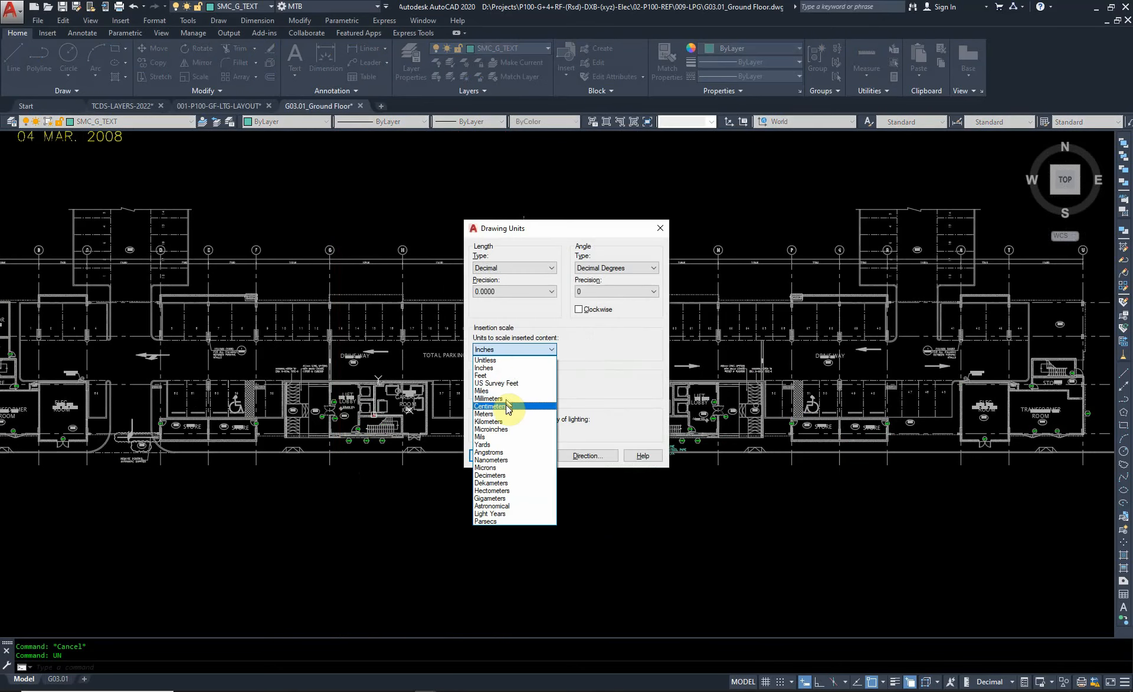
left_click(498, 399)
left_click(508, 431)
left_click(502, 441)
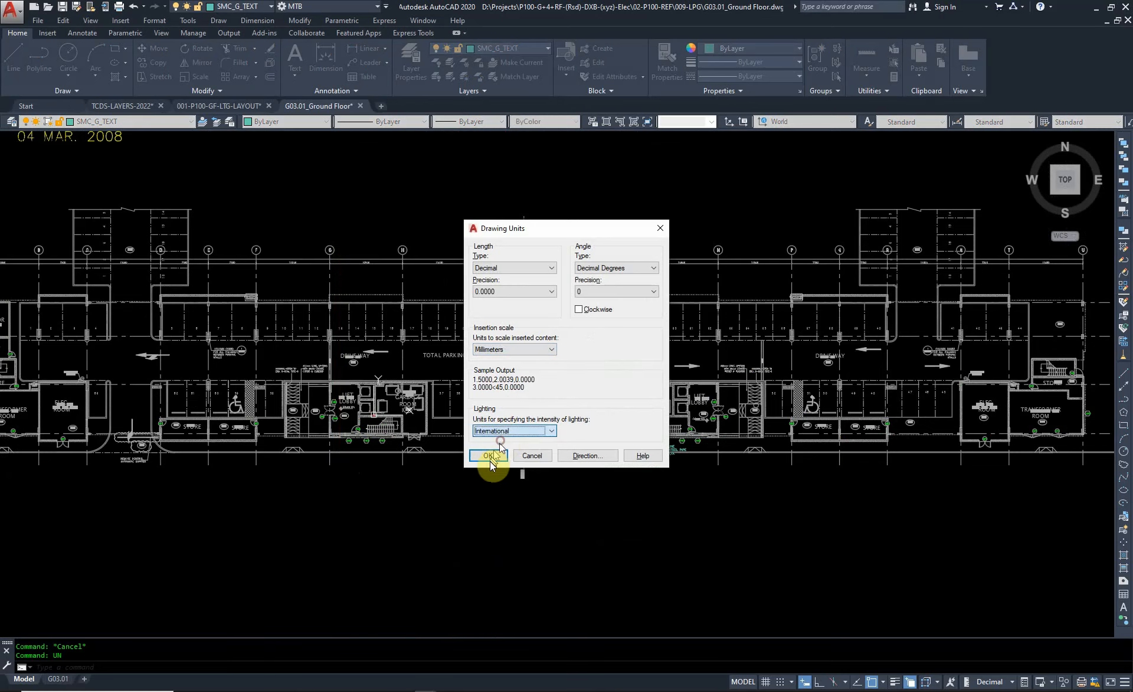
left_click(488, 455)
key("Escape")
- Draw a slanted line from the origin 0,0,0 to a free point below the ground floor plan
scroll(511, 417, "down", 5)
scroll(511, 418, "up", 5)
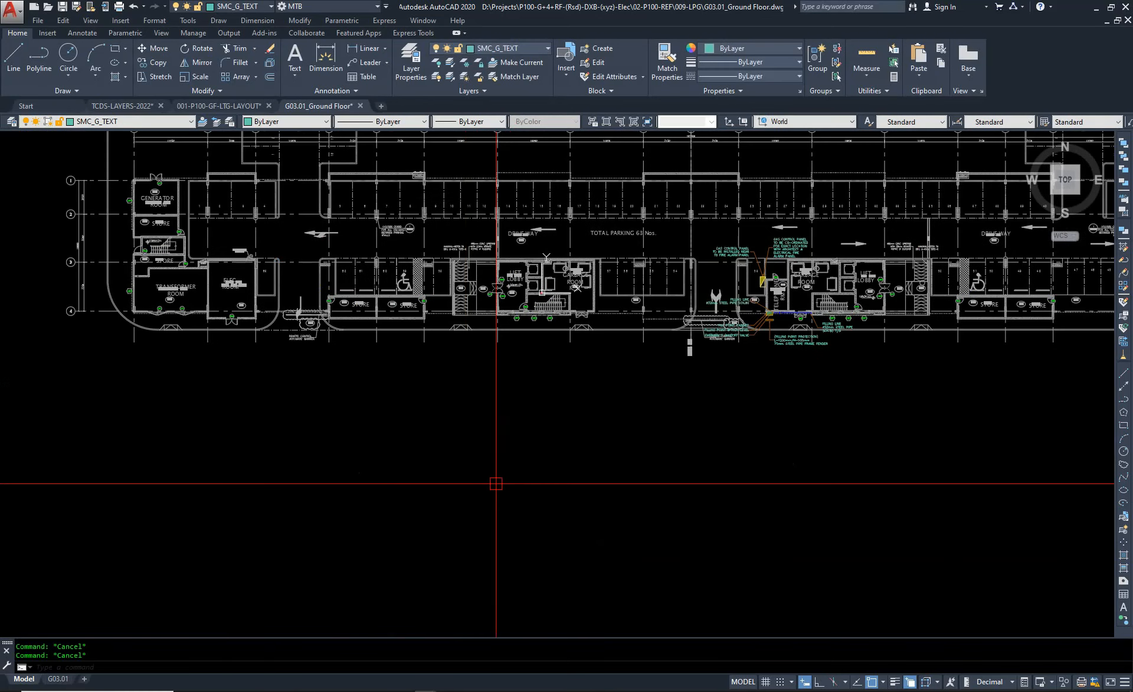
type("line")
key("Return")
type("20")
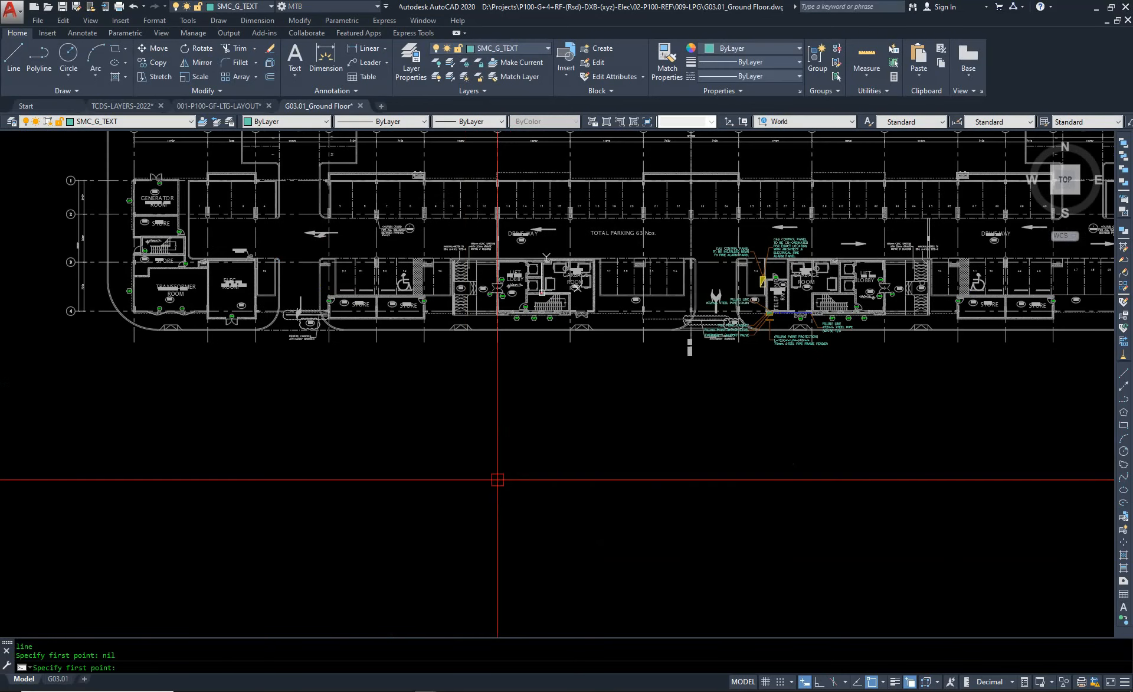
key("BackSpace")
key("BackSpace")
type("0,0,0")
key("Return")
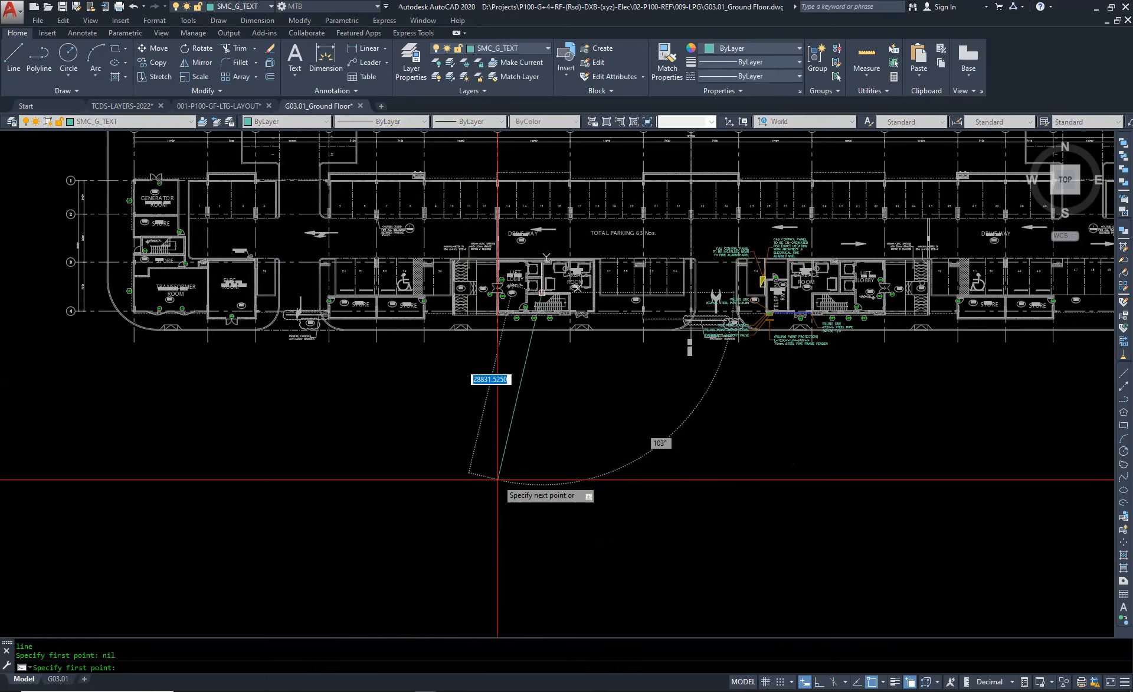
left_click(386, 592)
key("Escape")
key("Escape")
scroll(446, 418, "down", 4)
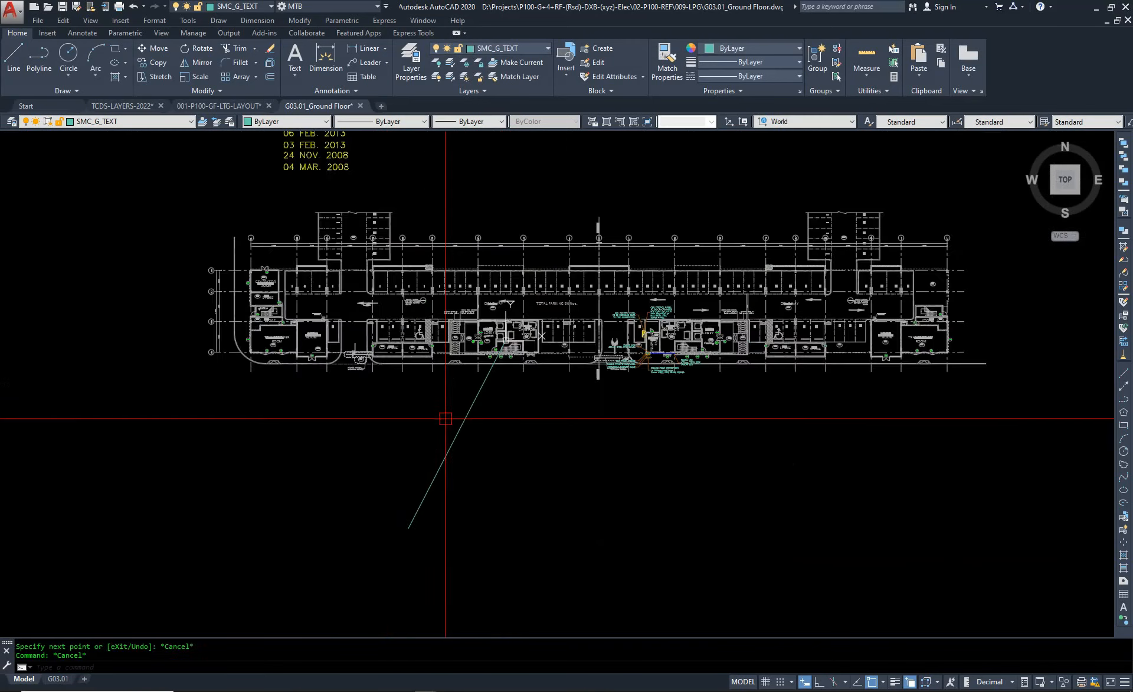
- Move the ground floor plan with the slanted line from the outer corner grid intersection on axis 4 to the line's endpoint at the origin
key("Escape")
type("m")
key("Return")
left_click(916, 446)
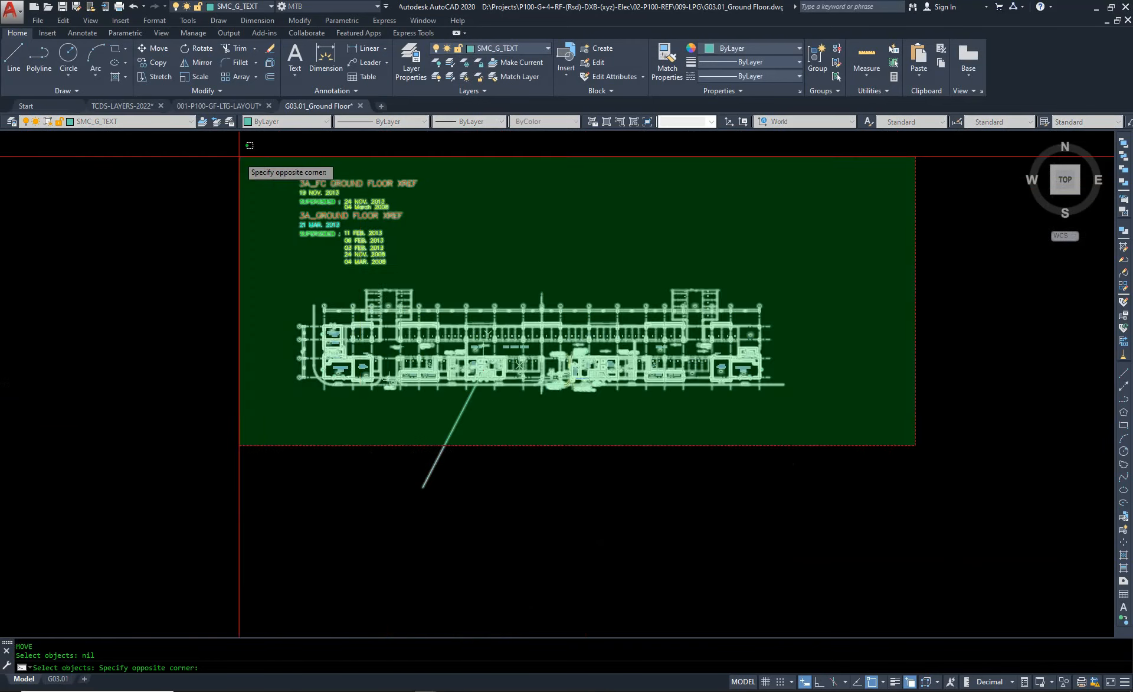
left_click(237, 156)
left_click(915, 455)
left_click(211, 154)
scroll(354, 383, "up", 10)
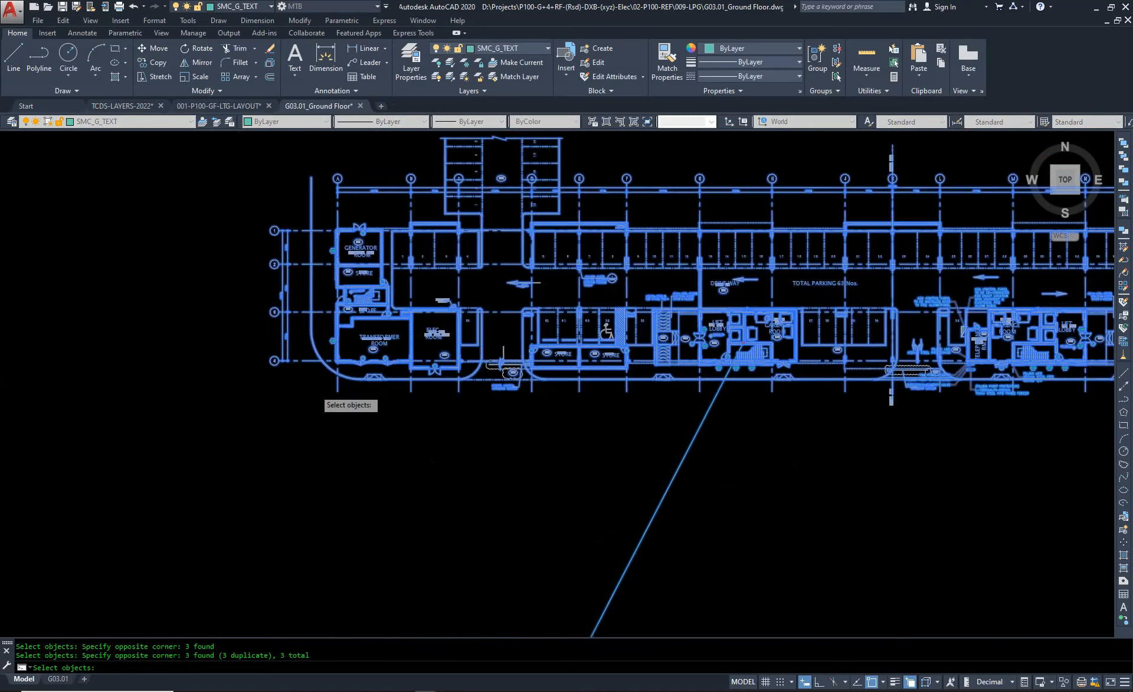
key("Return")
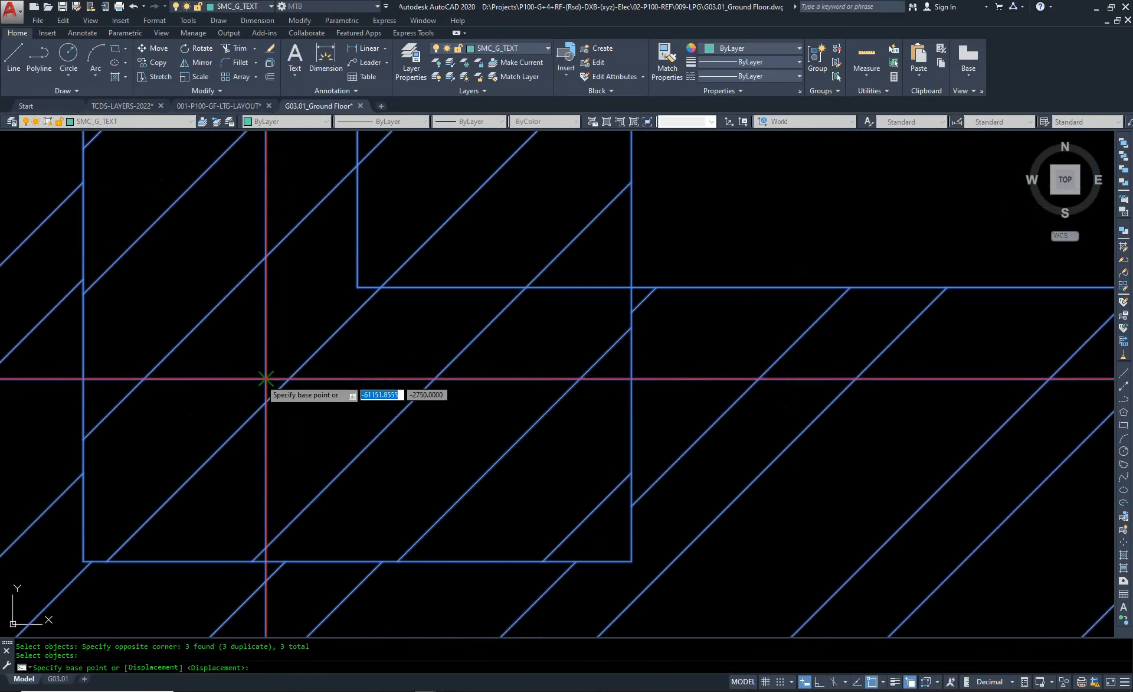
left_click(266, 379)
scroll(201, 295, "down", 8)
scroll(182, 304, "down", 6)
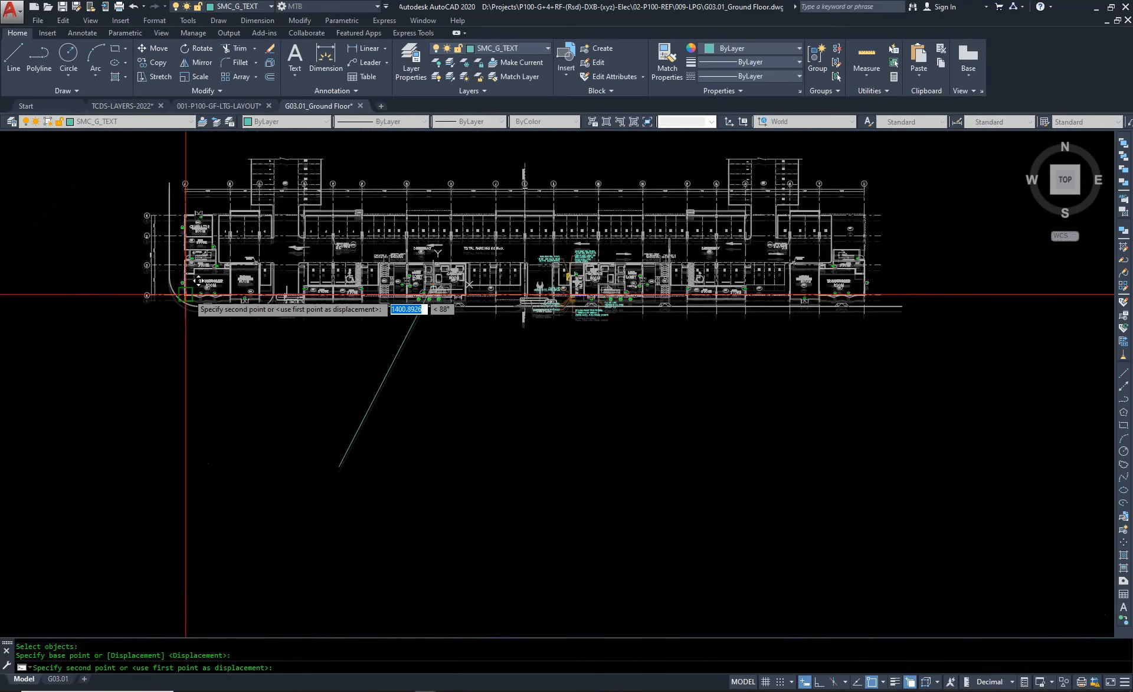
type("EN")
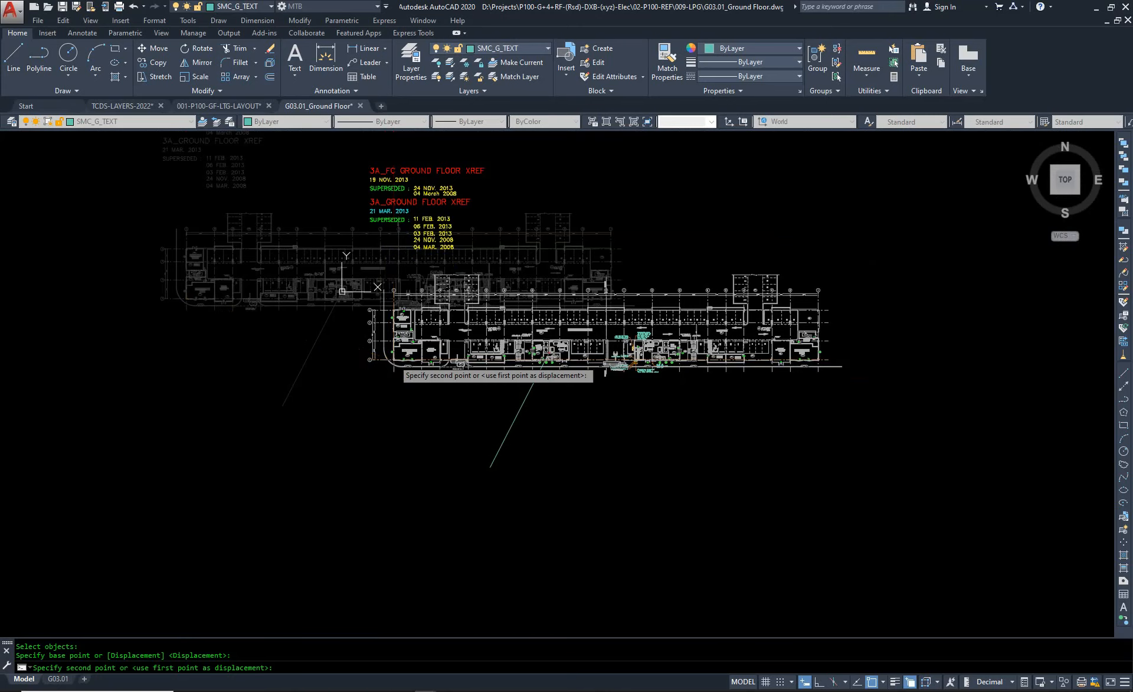
key("Return")
left_click(314, 338)
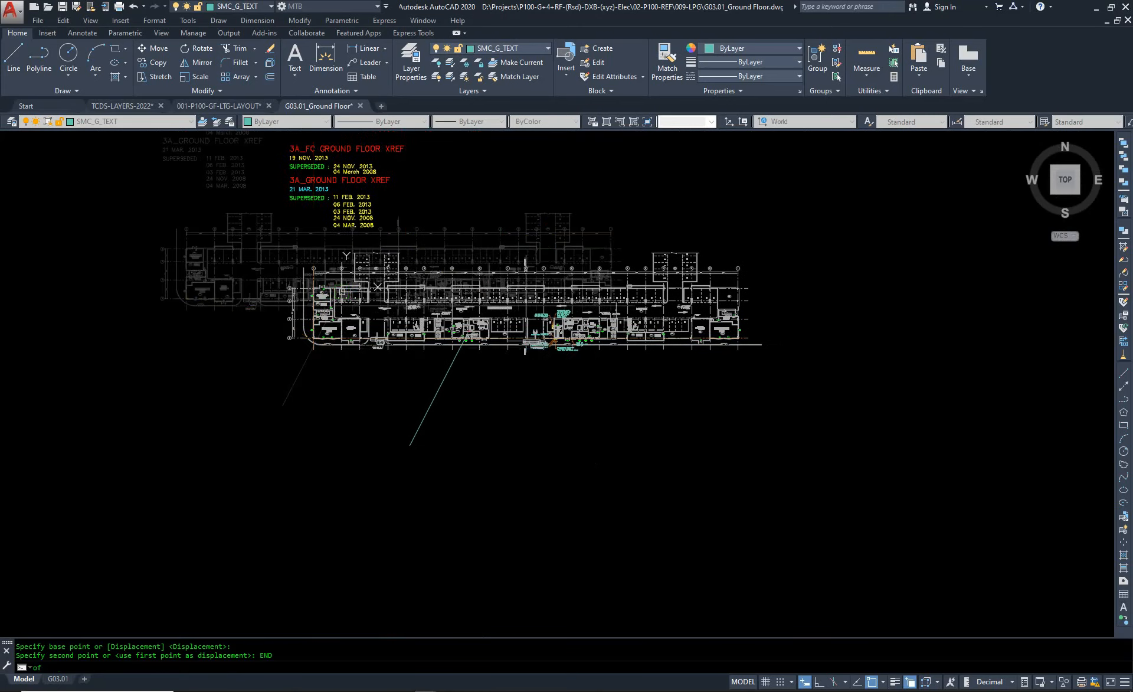
scroll(336, 450, "up", 10)
scroll(266, 347, "down", 4)
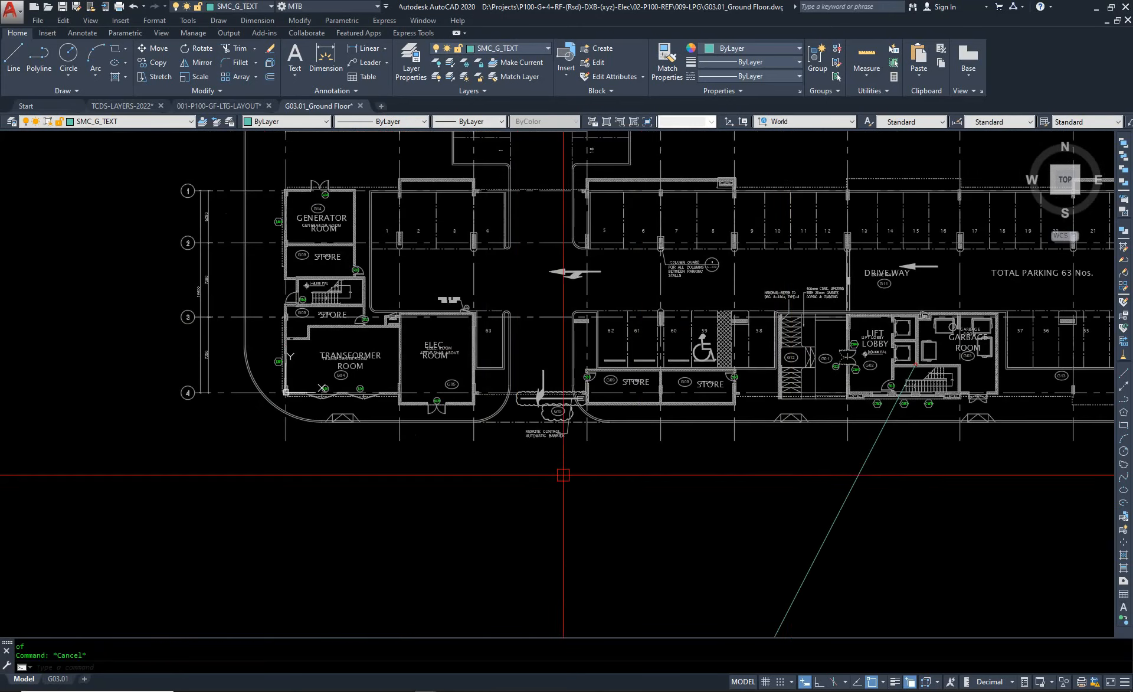
- Erase the architectural ground floor plan and the slanted reference line, keeping the gas equipment and its notes
type("e")
key("Return")
left_click(648, 398)
key("Return")
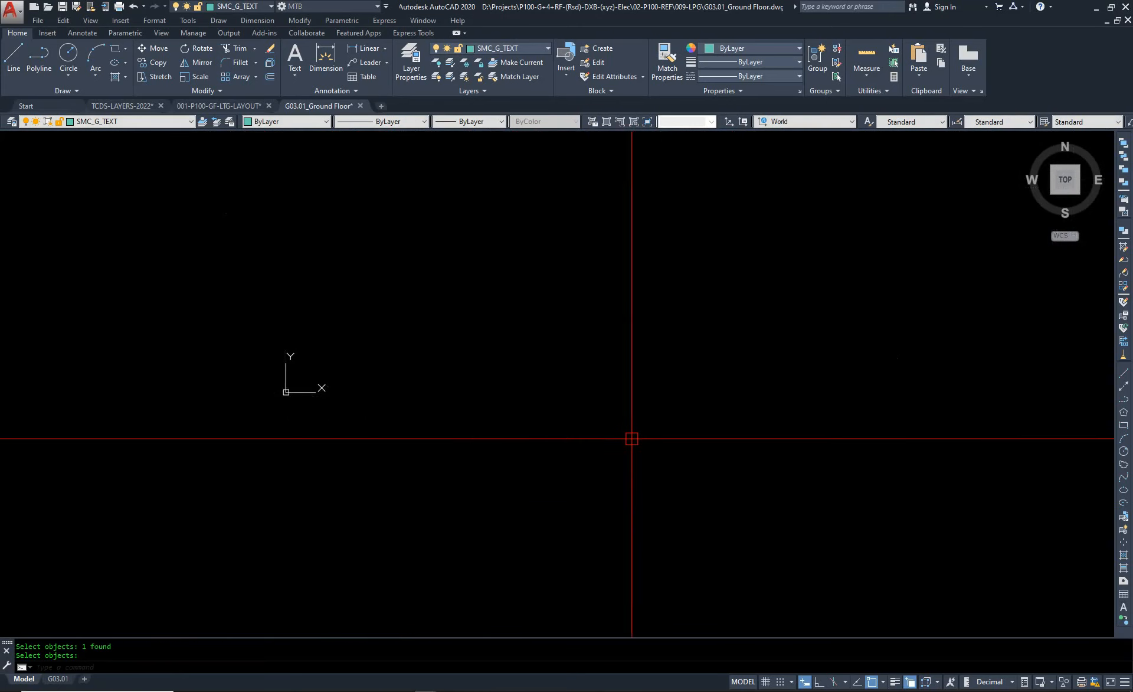
- Explode the gas equipment block containing the control panel, filling line, fill point cabinet and their notes
scroll(354, 522, "down", 7)
scroll(562, 536, "up", 7)
middle_click_drag(795, 389, 710, 557)
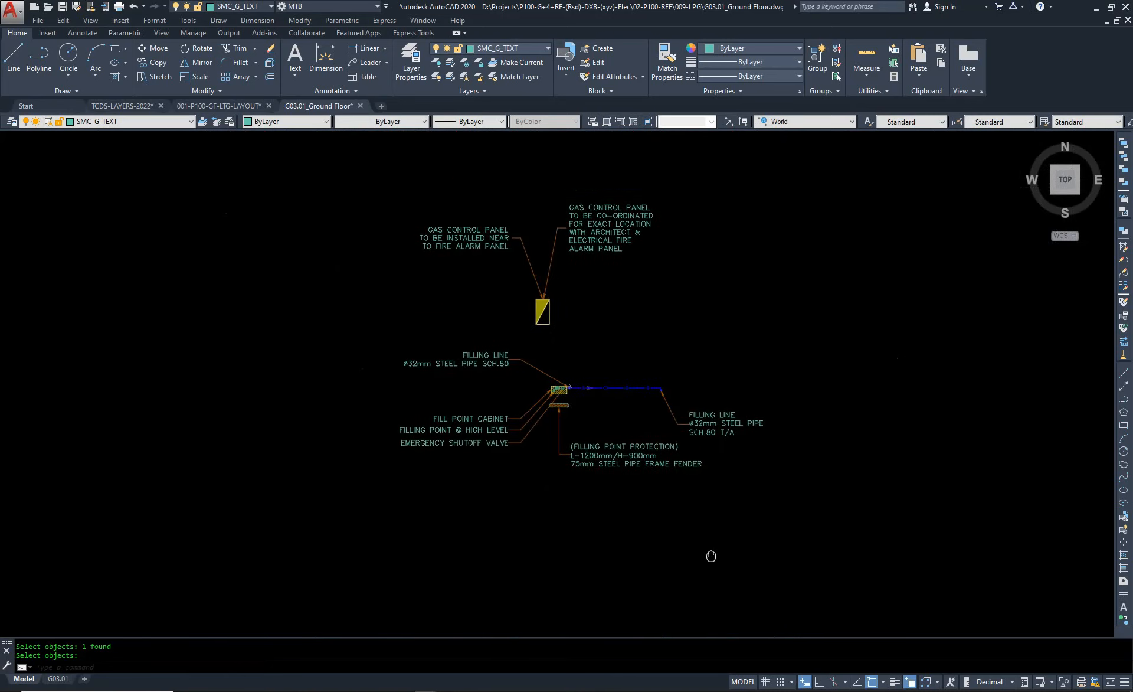
scroll(571, 348, "up", 5)
scroll(622, 314, "down", 2)
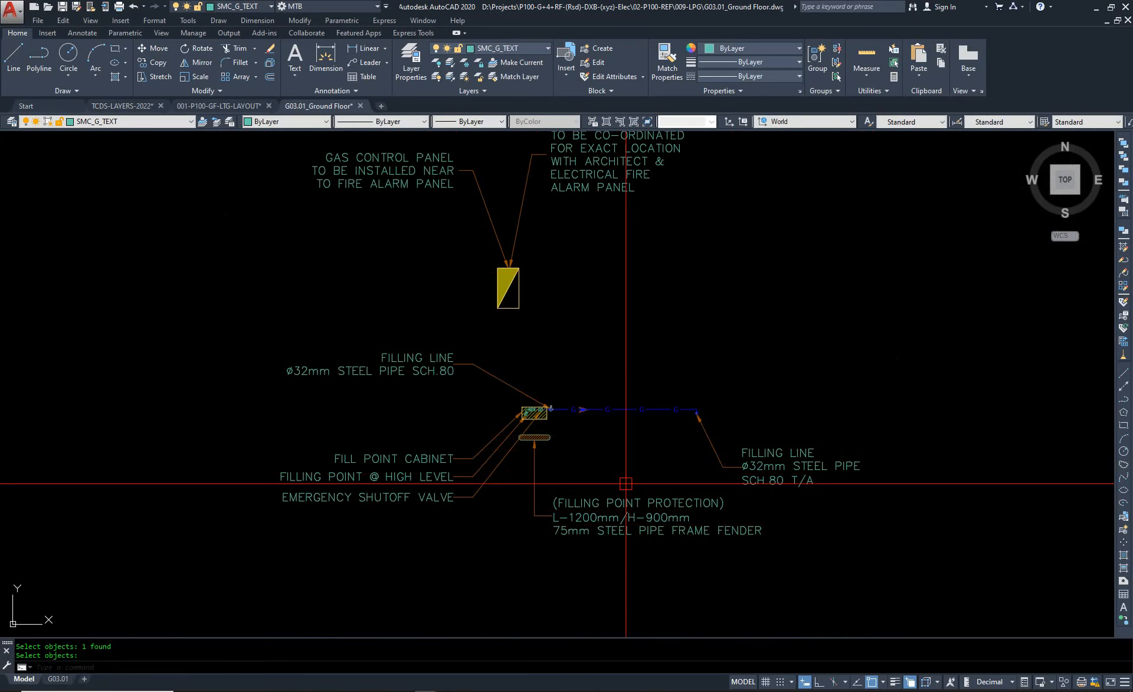
left_click(516, 283)
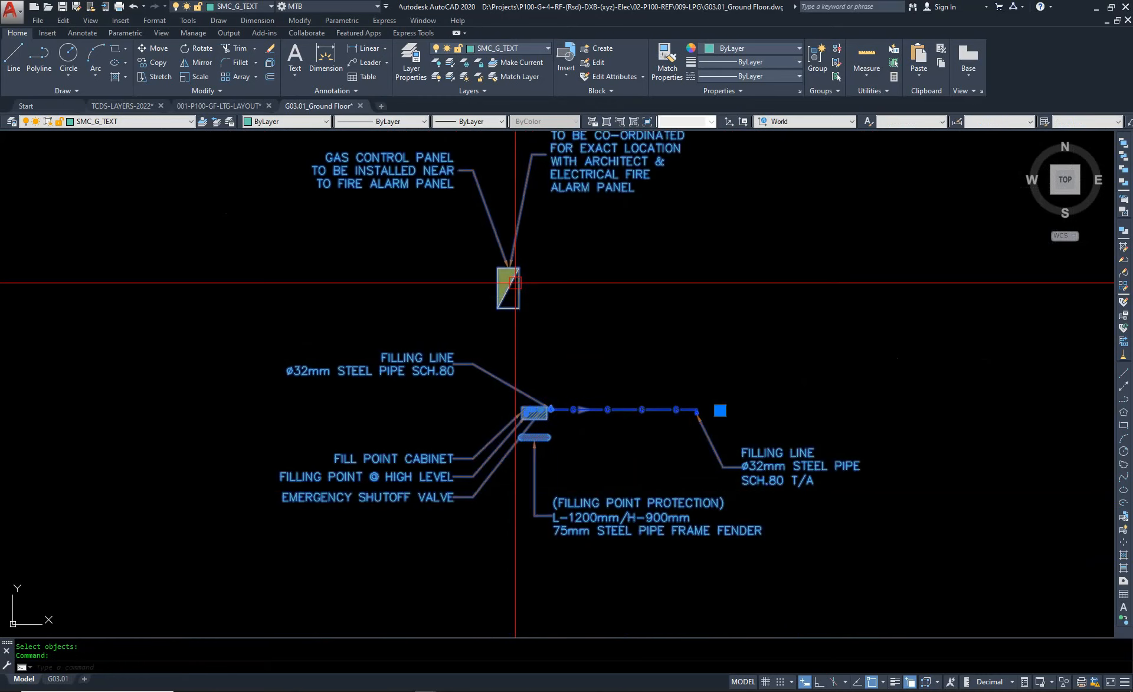
scroll(515, 283, "down", 4)
scroll(521, 332, "up", 2)
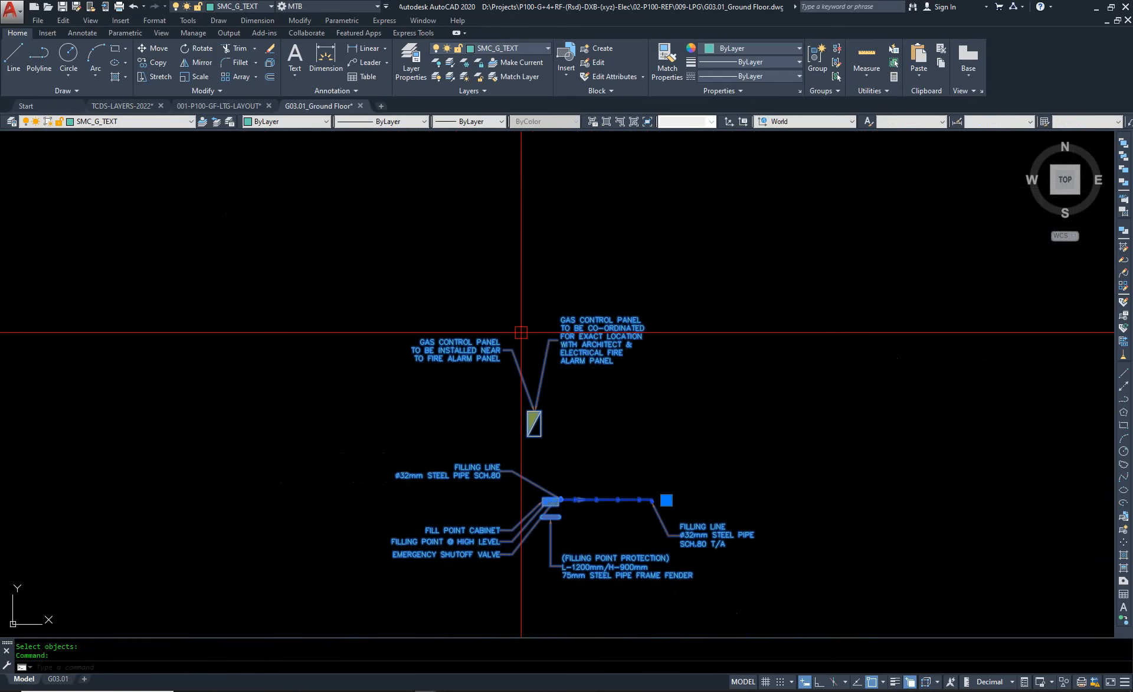
scroll(521, 332, "down", 2)
key("Escape")
- Erase the filling line, fill point cabinet, fender and their notes below the gas control panel
type("E")
key("Return")
left_click(687, 403)
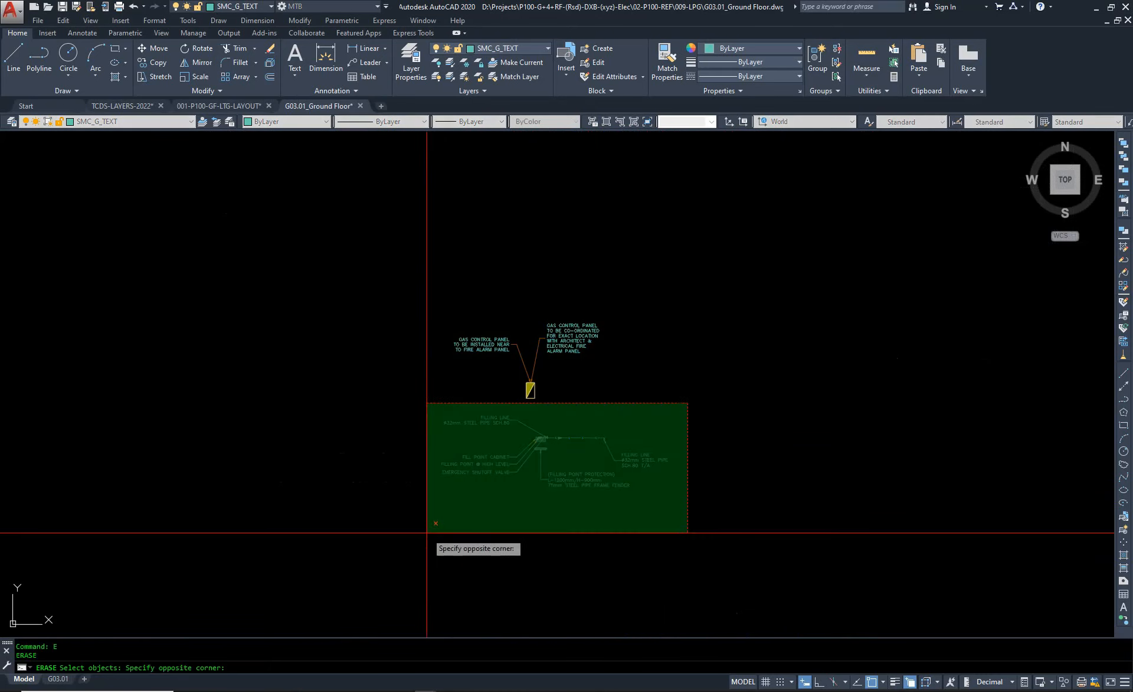
left_click(426, 533)
scroll(518, 532, "up", 5)
key("Escape")
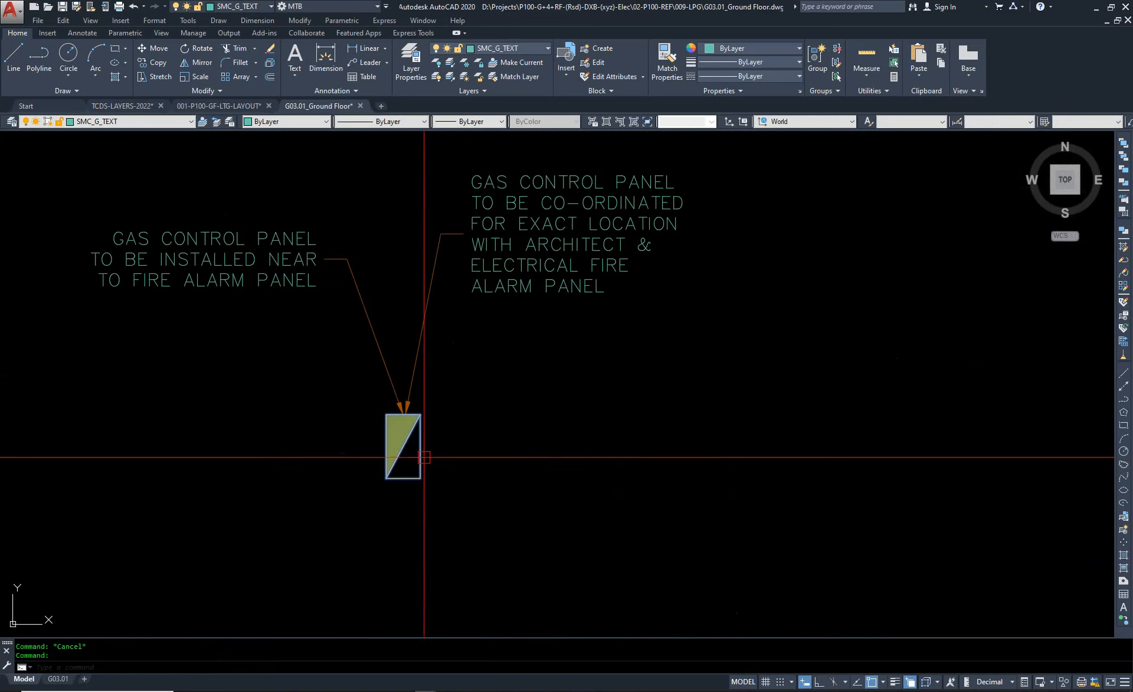
key("Escape")
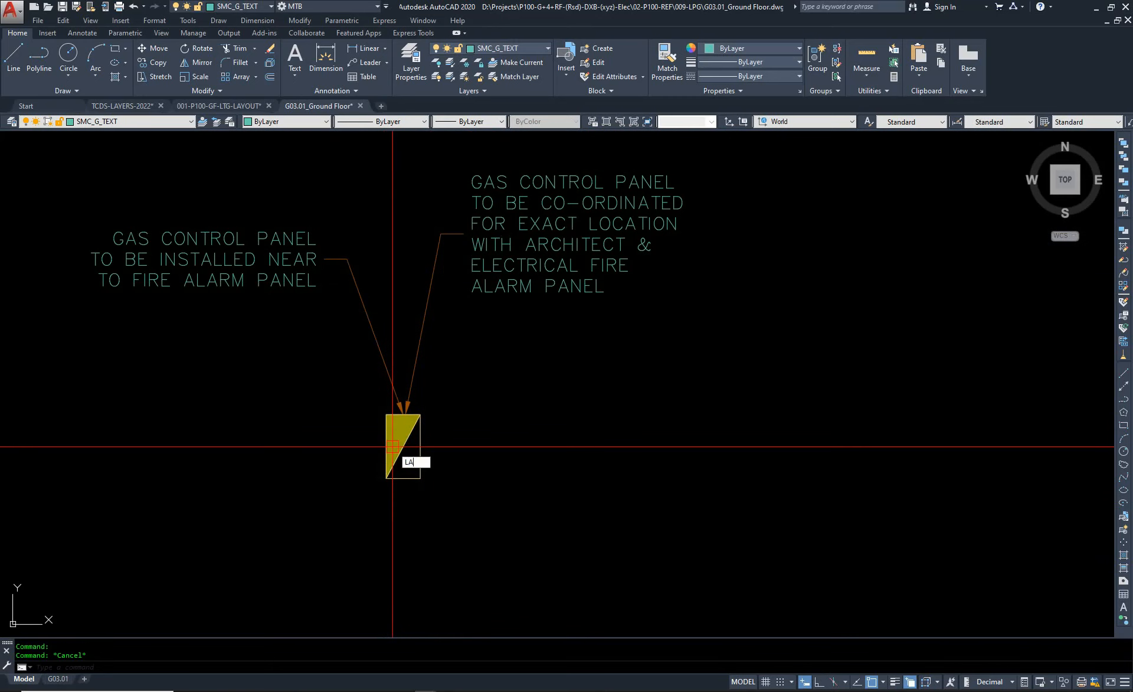
- Try turning off the gas control panel symbol's layer SMC_G_TEXT, and undo the layer change
type("LAYOFF")
key("Return")
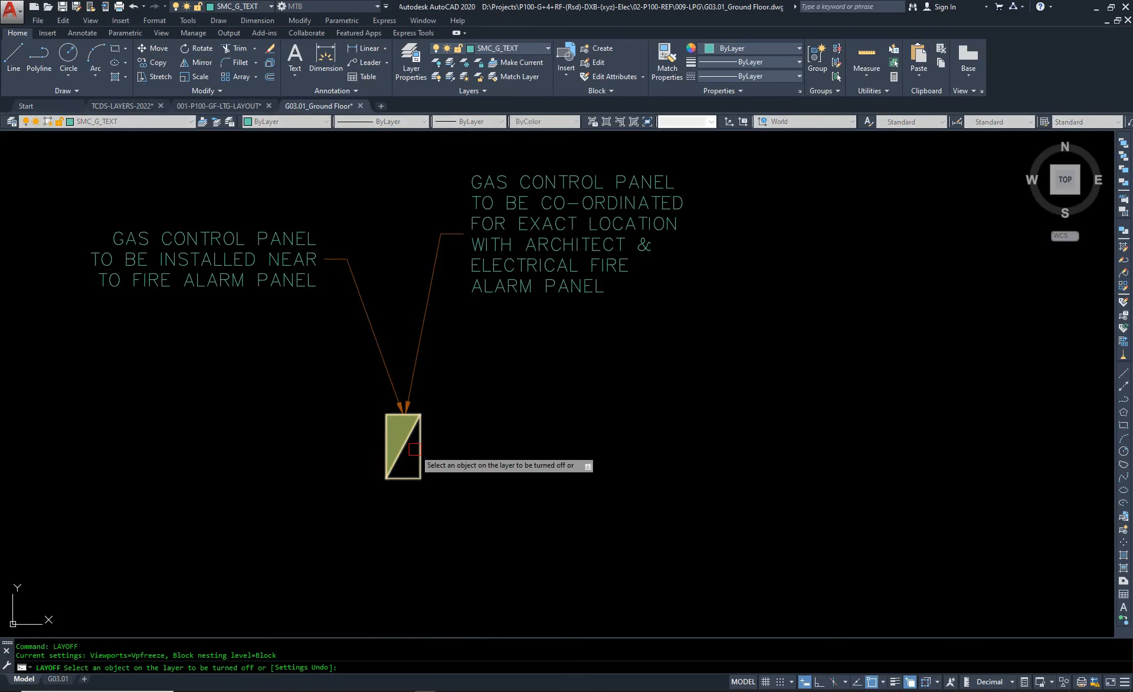
left_click(426, 448)
left_click(422, 453)
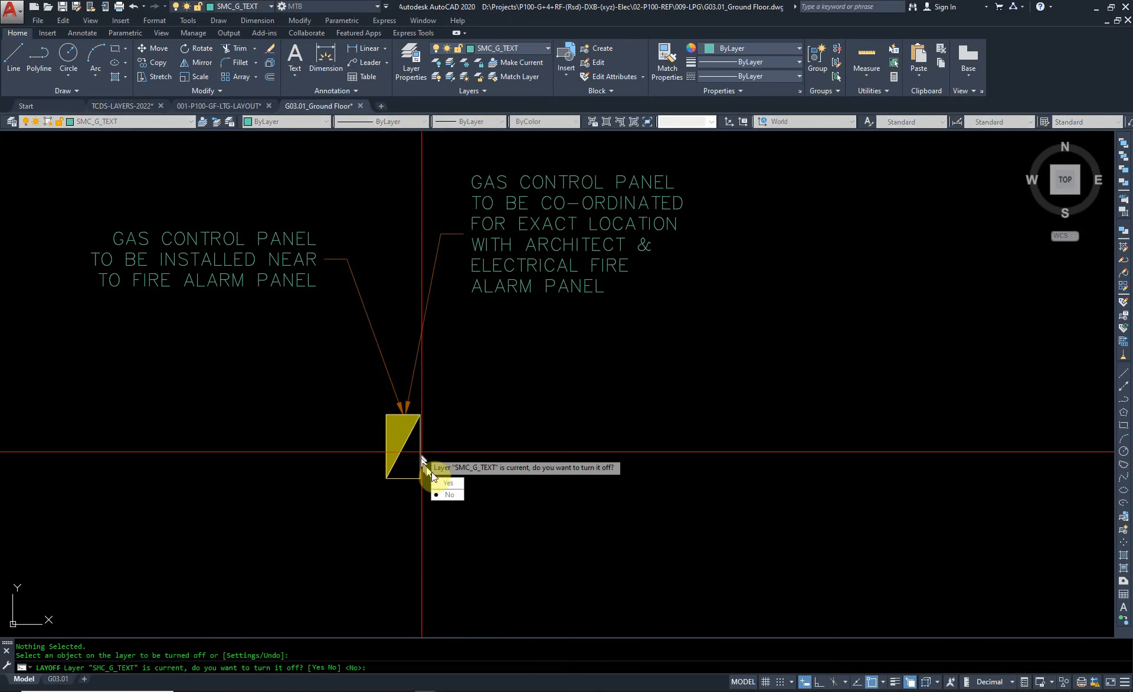
left_click(447, 483)
key("Escape")
key("ctrl+z")
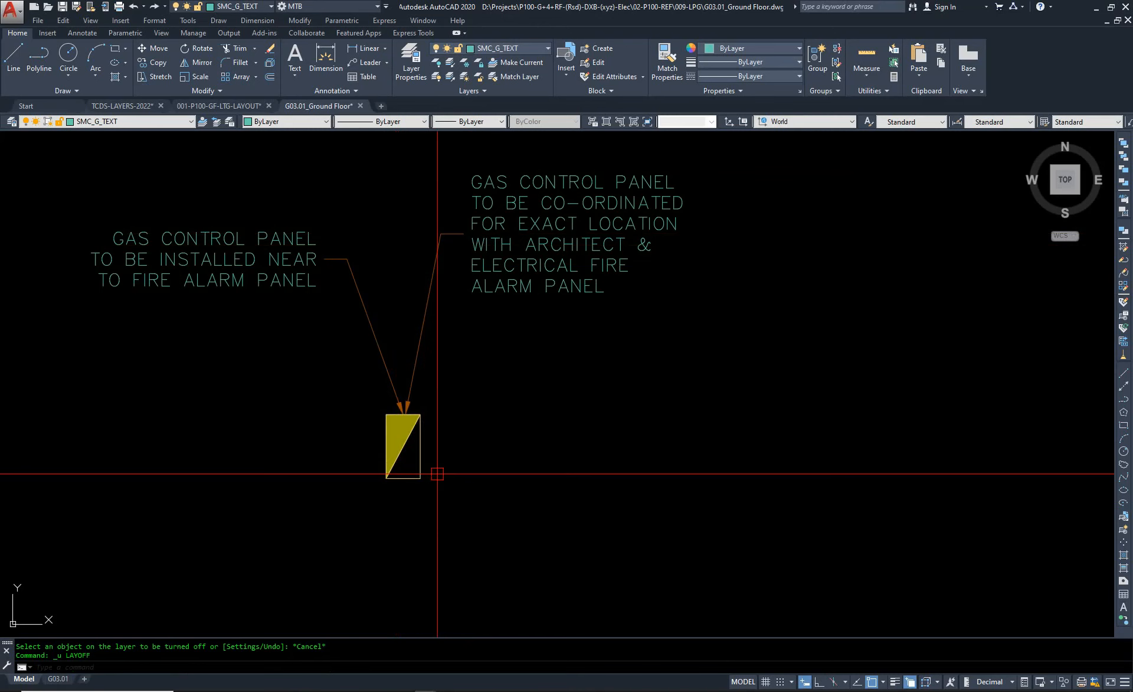
key("Escape")
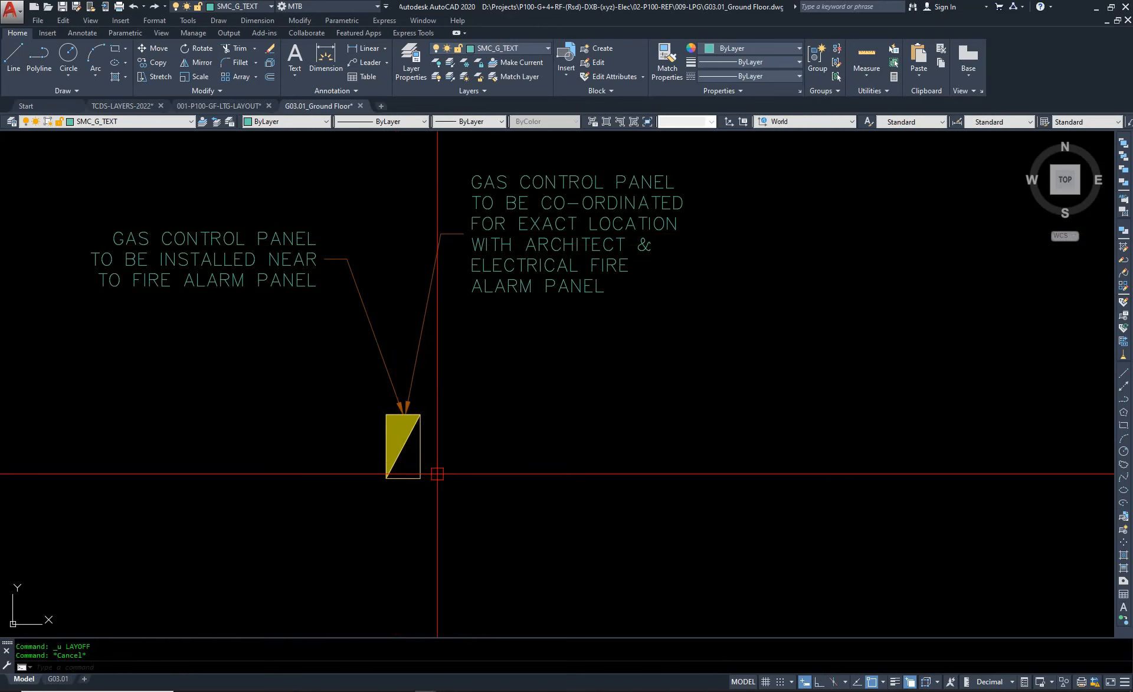
- Save the drawing and create two new layers named GAS-PNL and GAS-TXT
type("RFS")
key("Return")
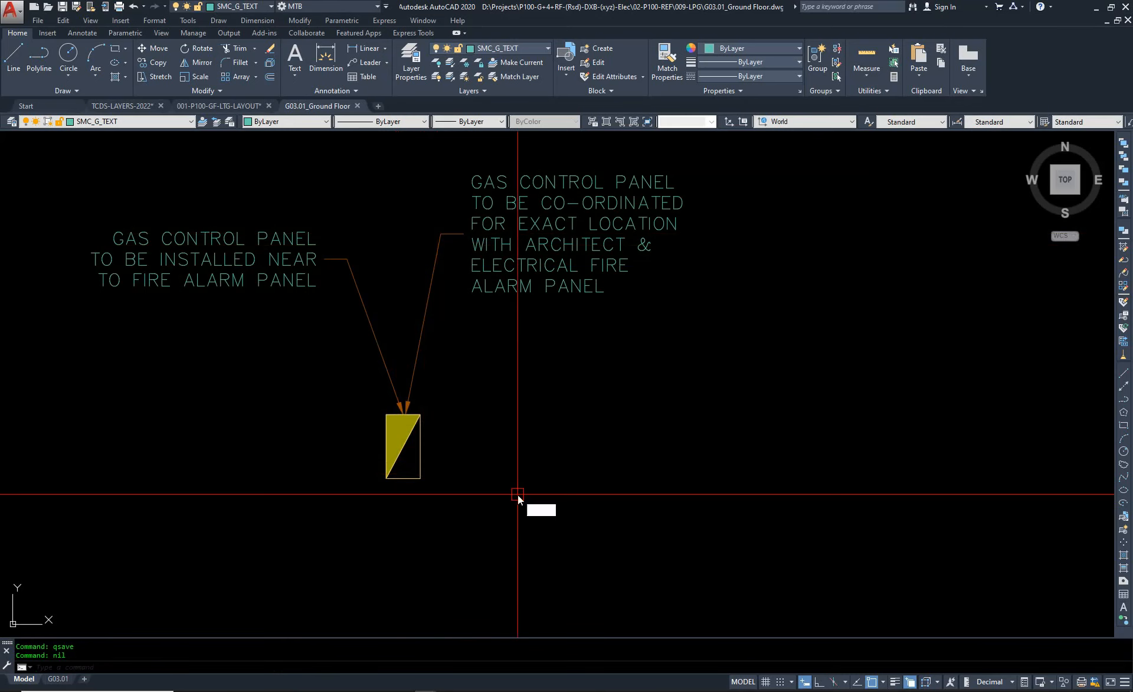
type("LA")
key("Return")
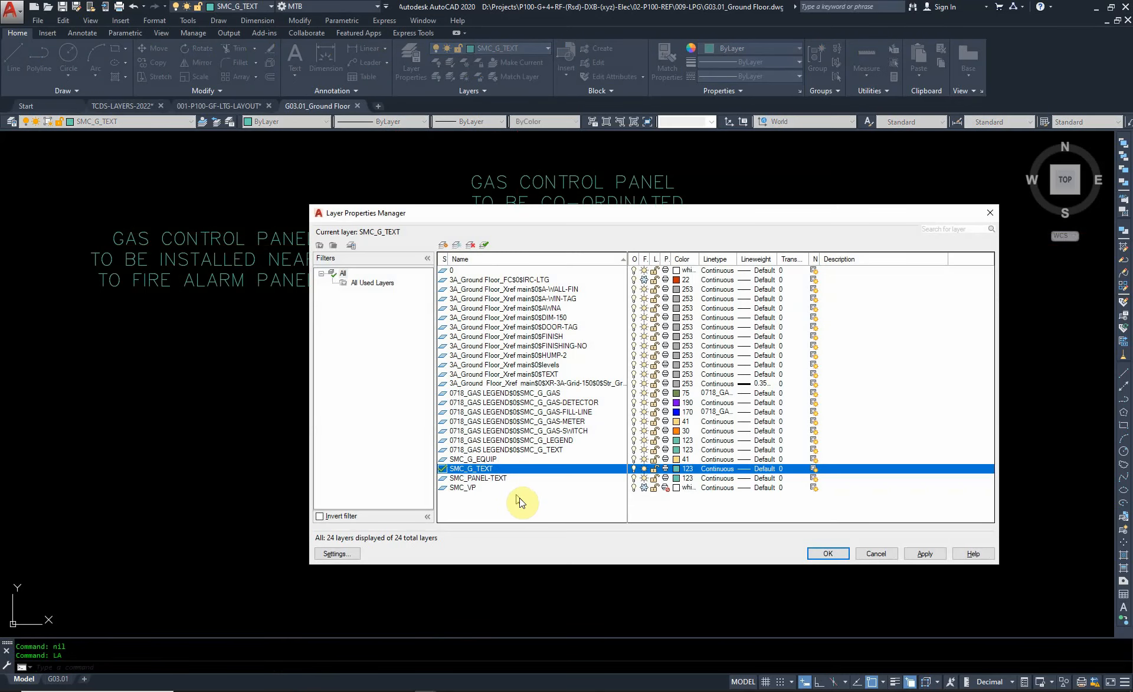
key("alt+n")
type("GS")
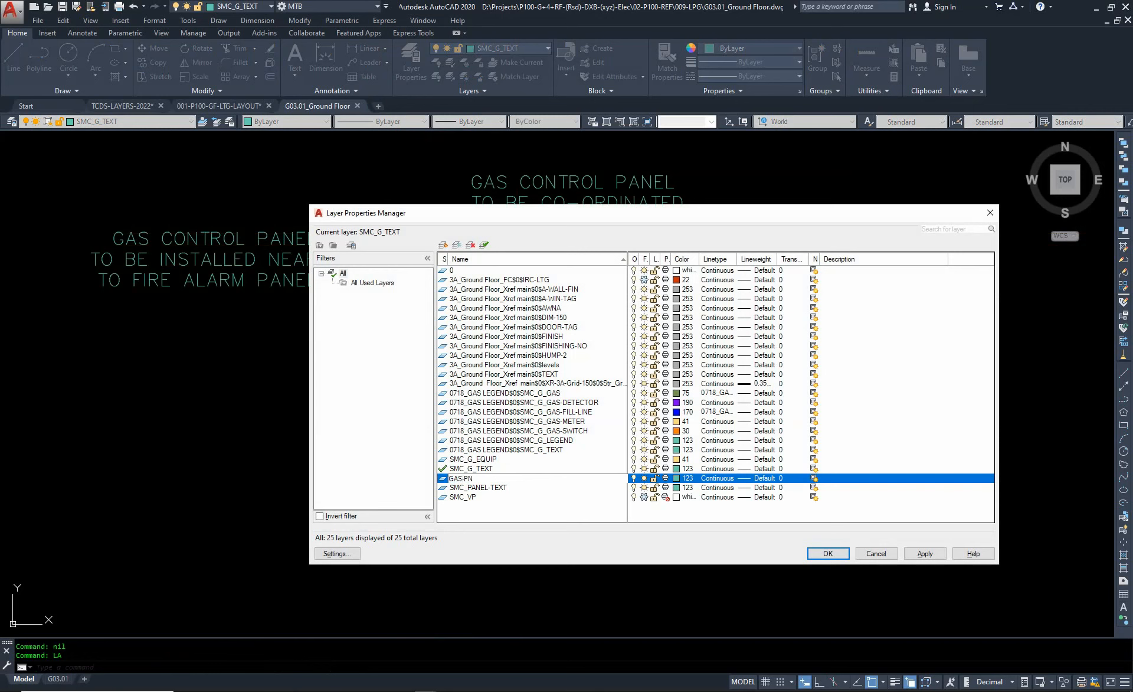
key("Return")
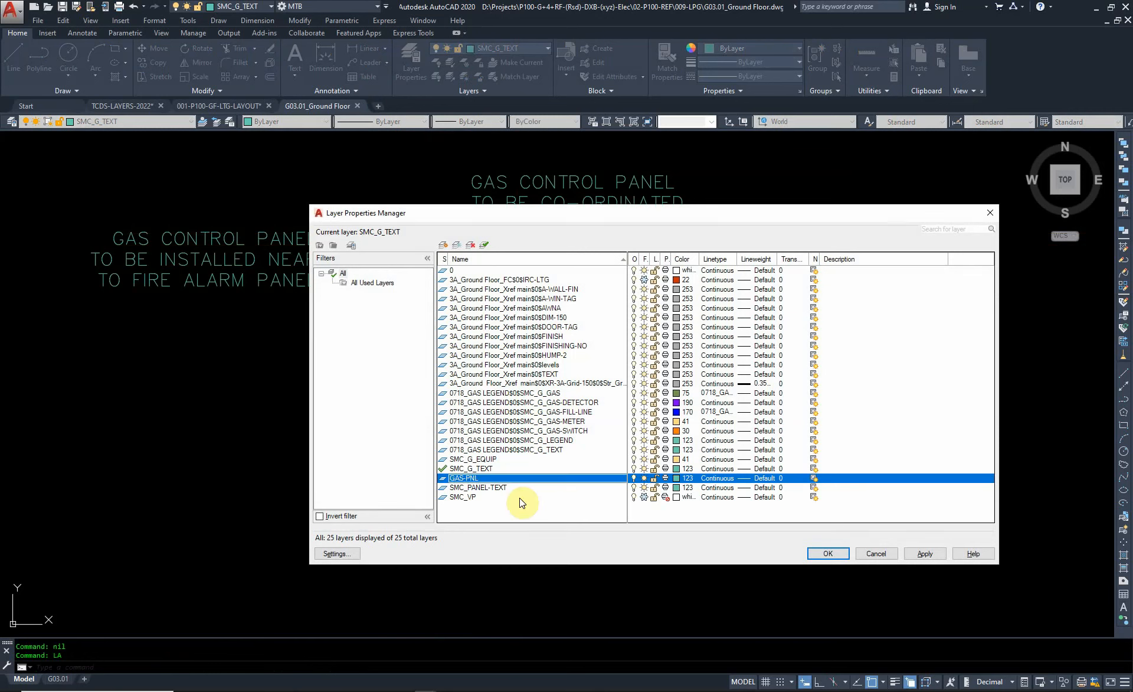
key("alt+n")
type("GAS-TXT")
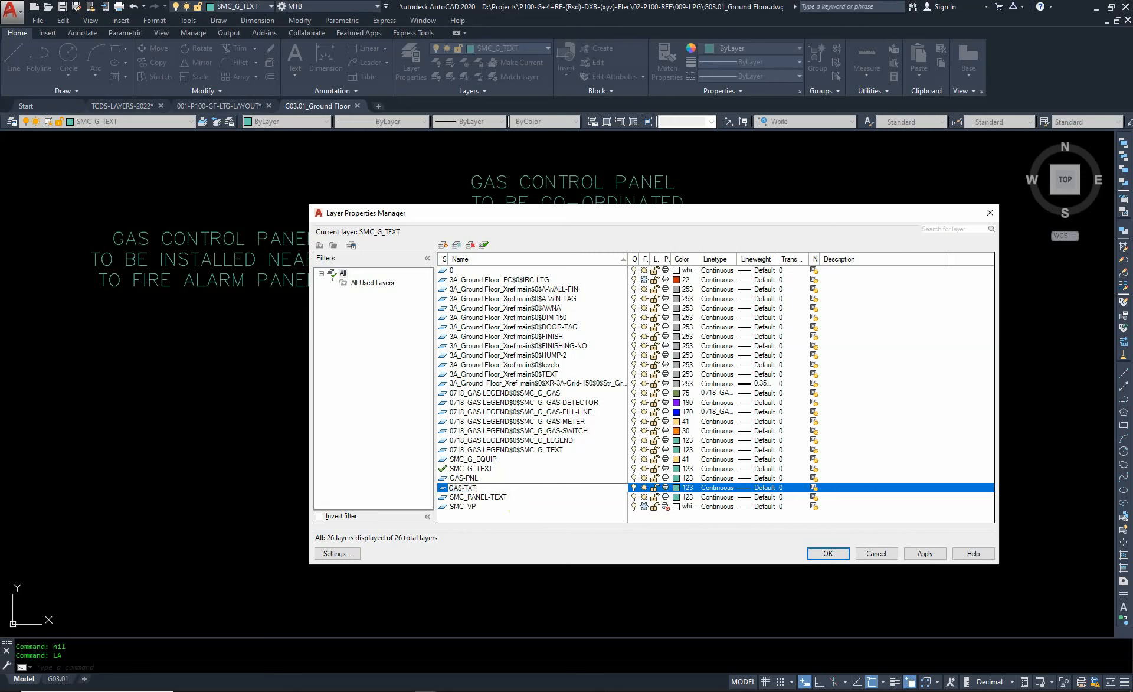
key("Return")
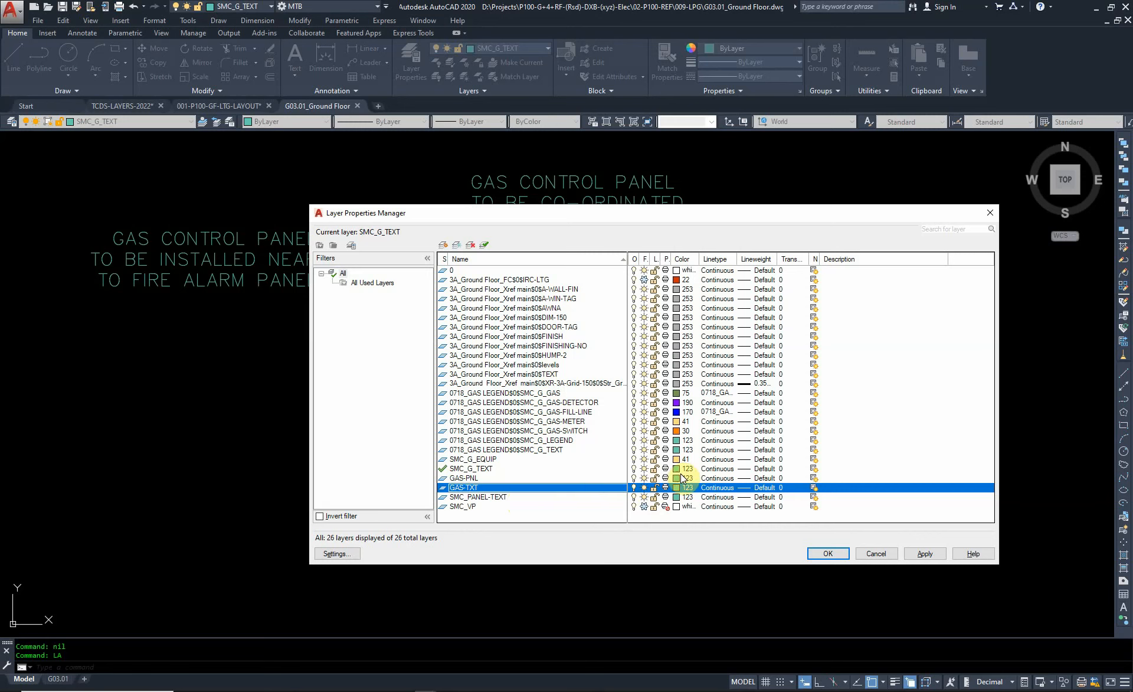
- Color the GAS-PNL layer red and the GAS-TXT layer yellow, and make GAS-PNL the current layer
left_click(683, 479)
type("1")
key("Return")
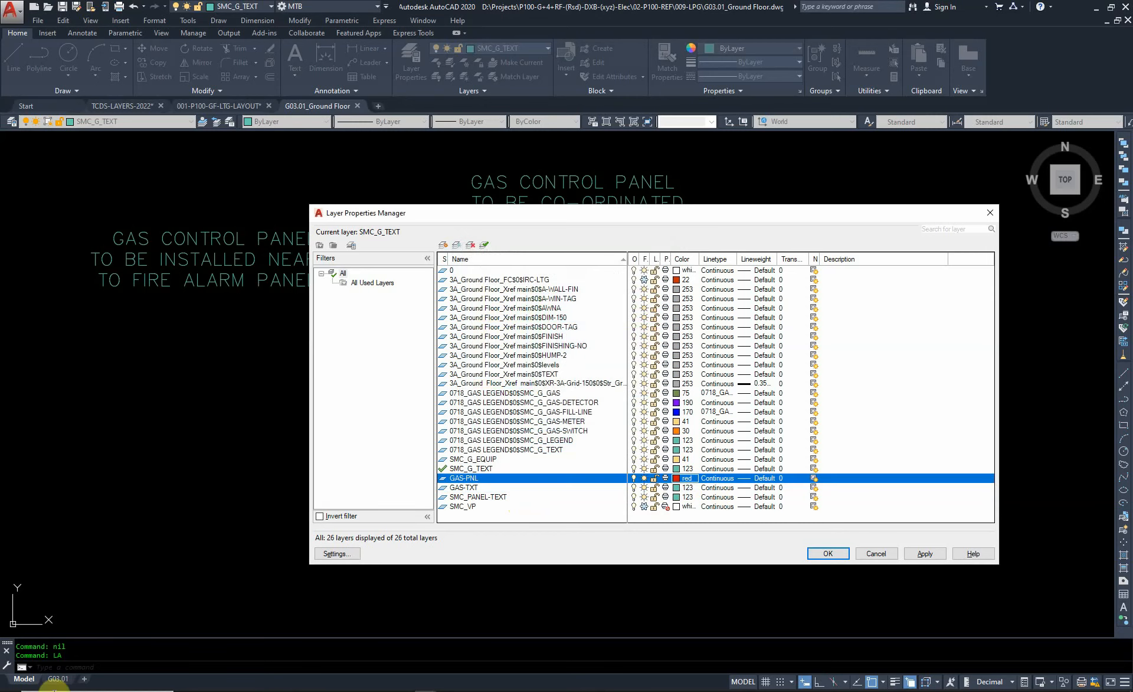
left_click(676, 488)
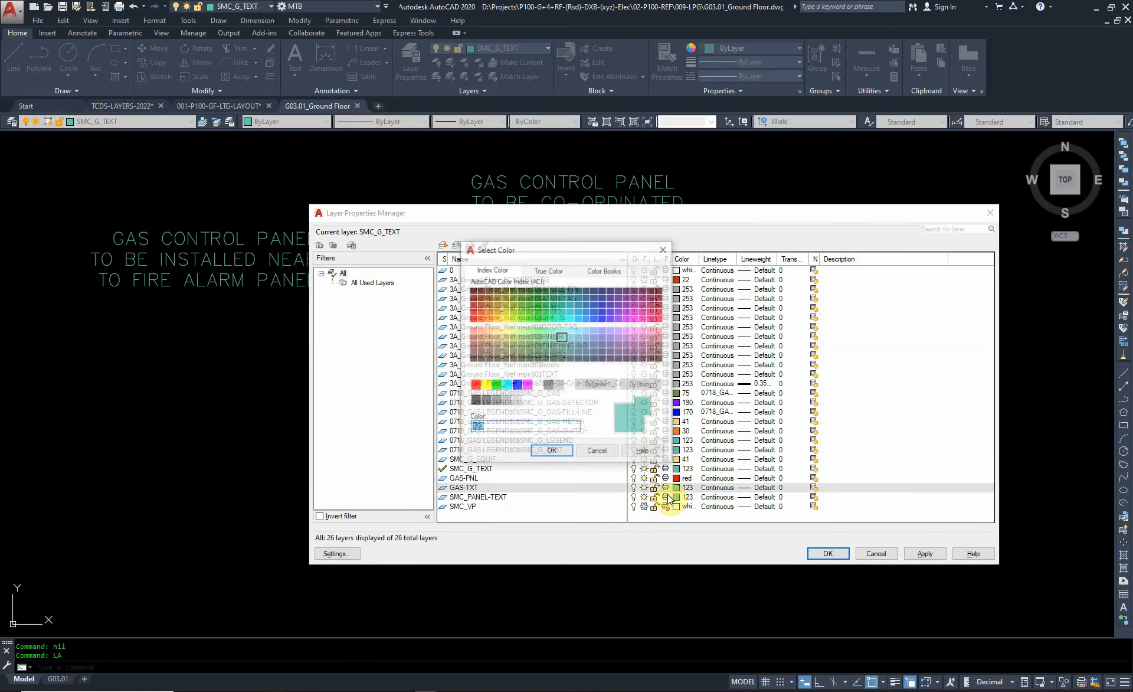
double_click(463, 478)
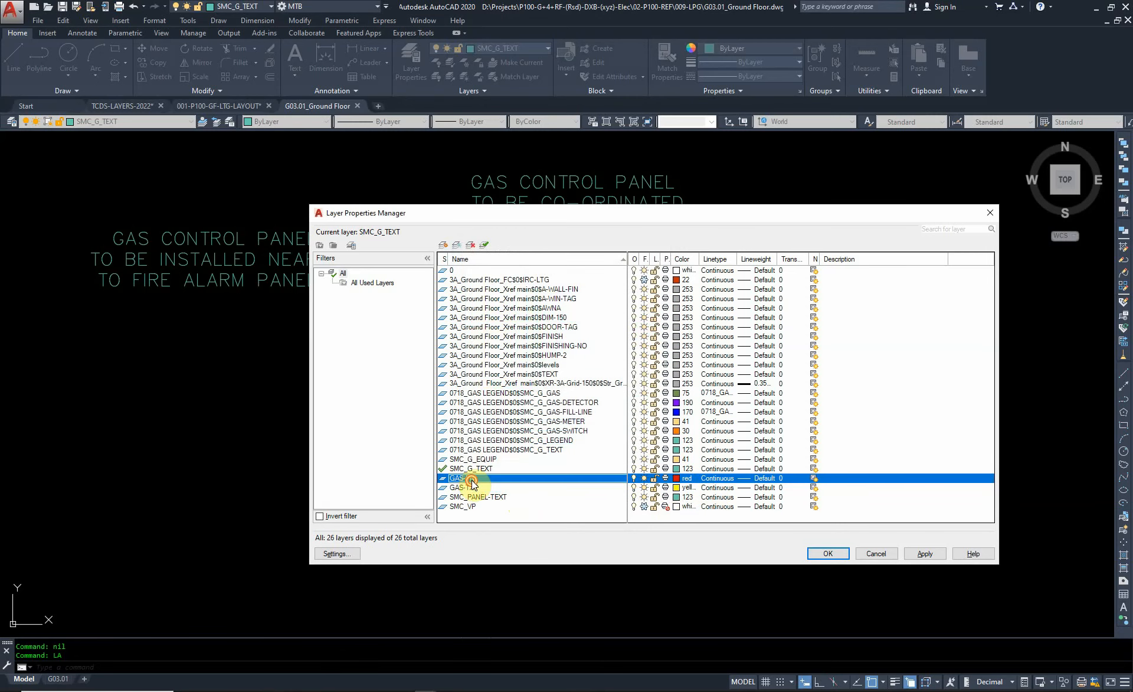
left_click(842, 554)
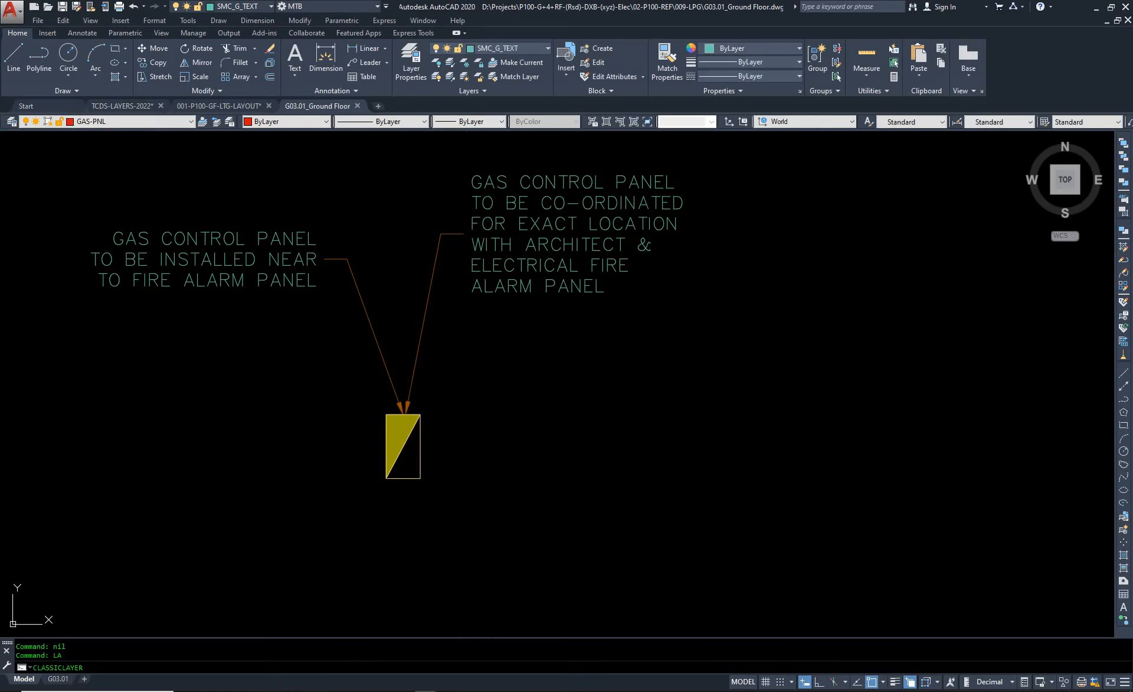
- Change the gas control panel symbol to the current layer GAS-PNL
left_click(312, 522)
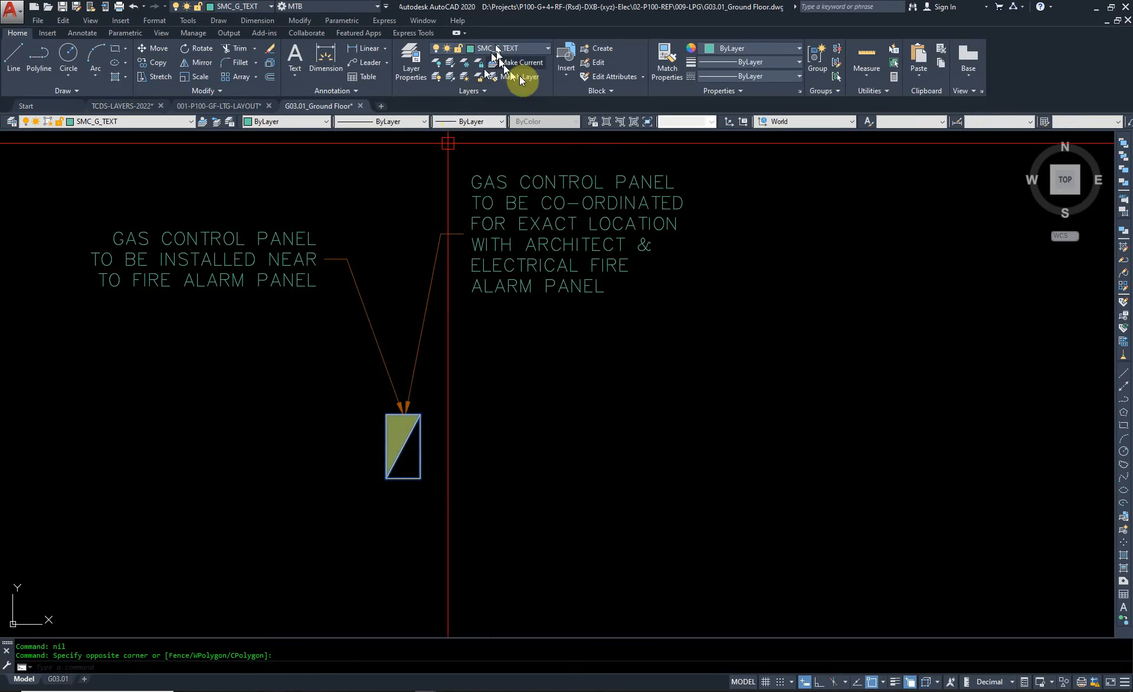
left_click(486, 93)
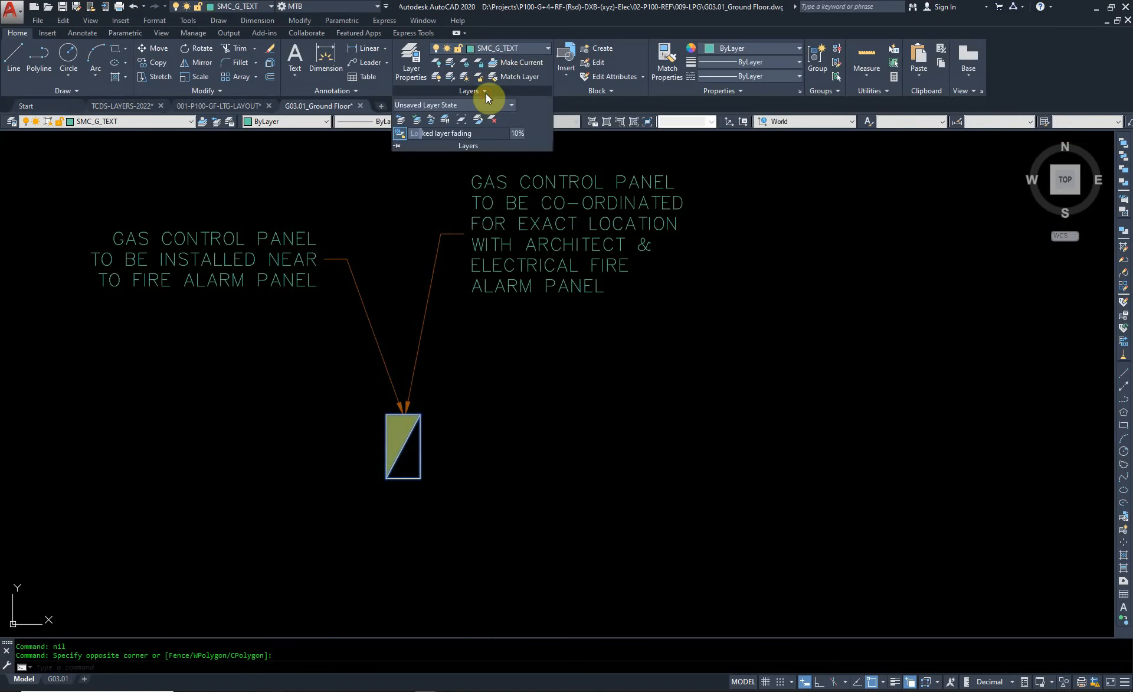
left_click(419, 120)
- Open the gas control panel block for editing and set all its geometry to ByLayer color on layer 0
double_click(417, 454)
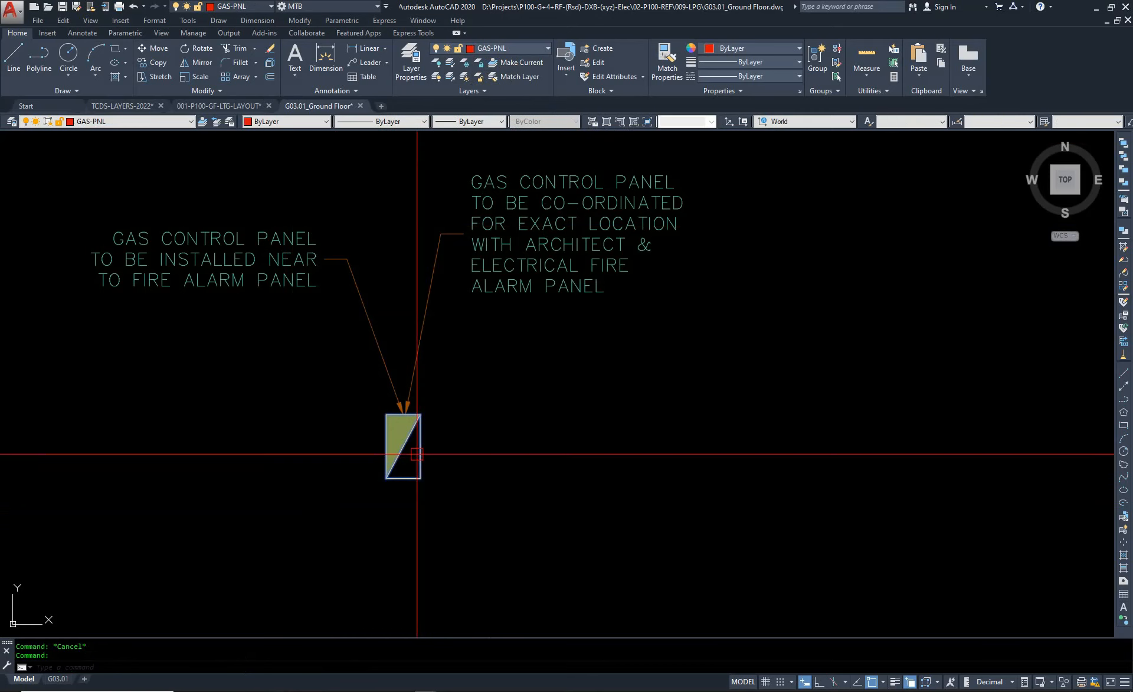
left_click(557, 429)
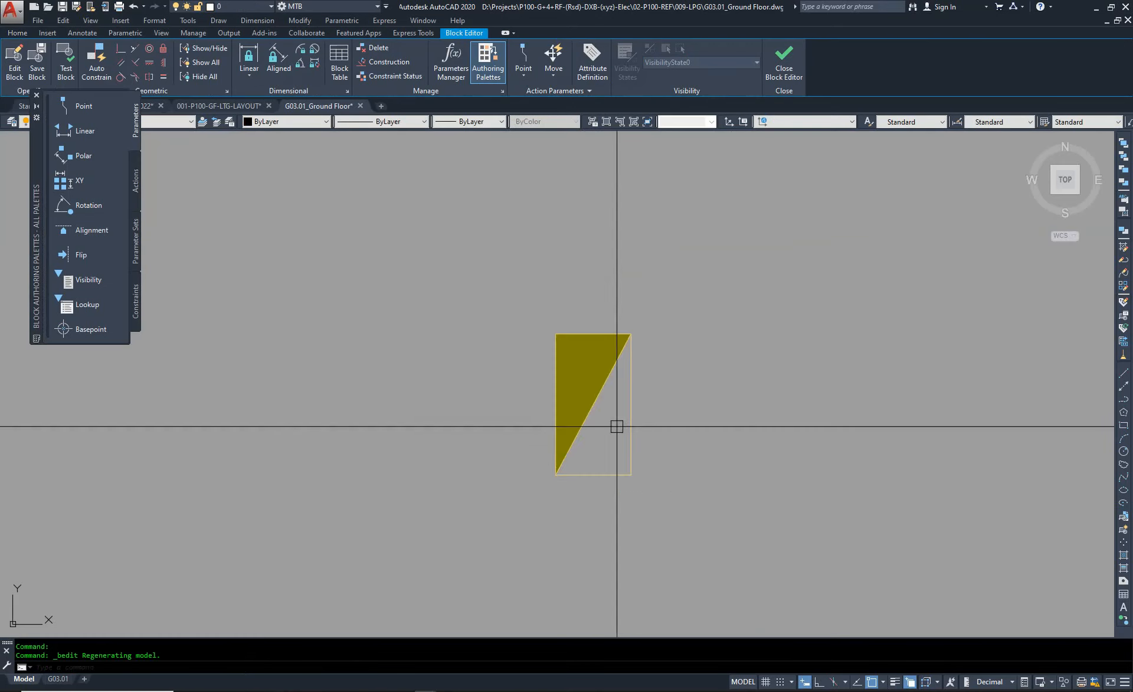
left_click(732, 543)
left_click(386, 245)
left_click(285, 121)
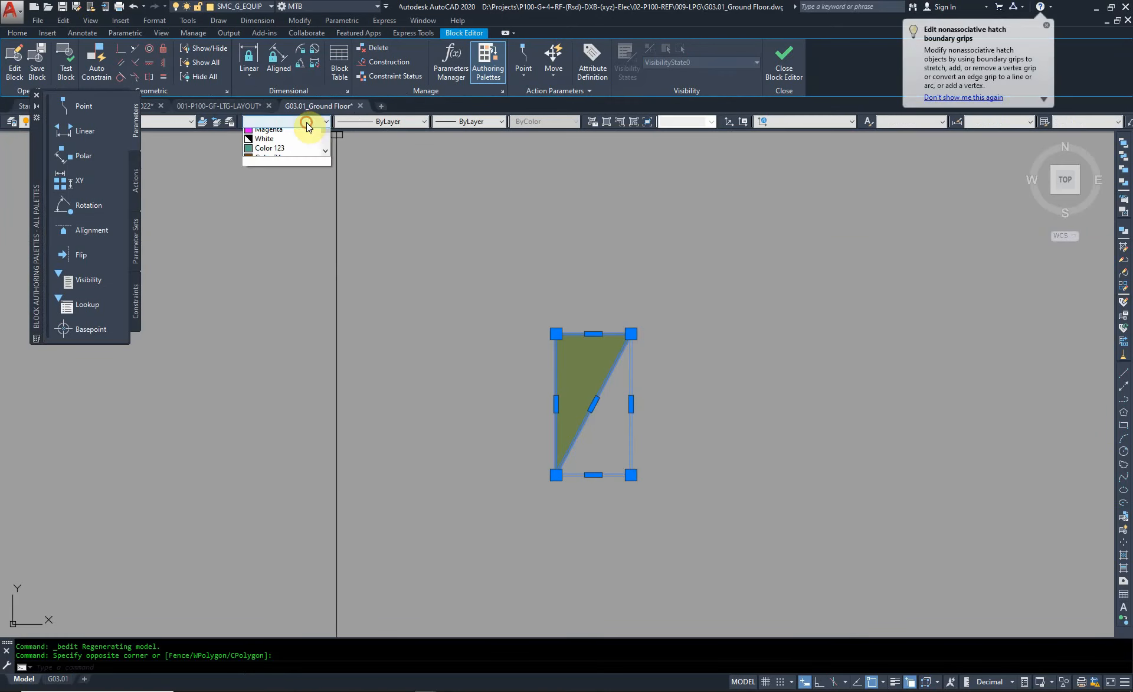
left_click(282, 136)
left_click(169, 123)
scroll(168, 123, "up", 2)
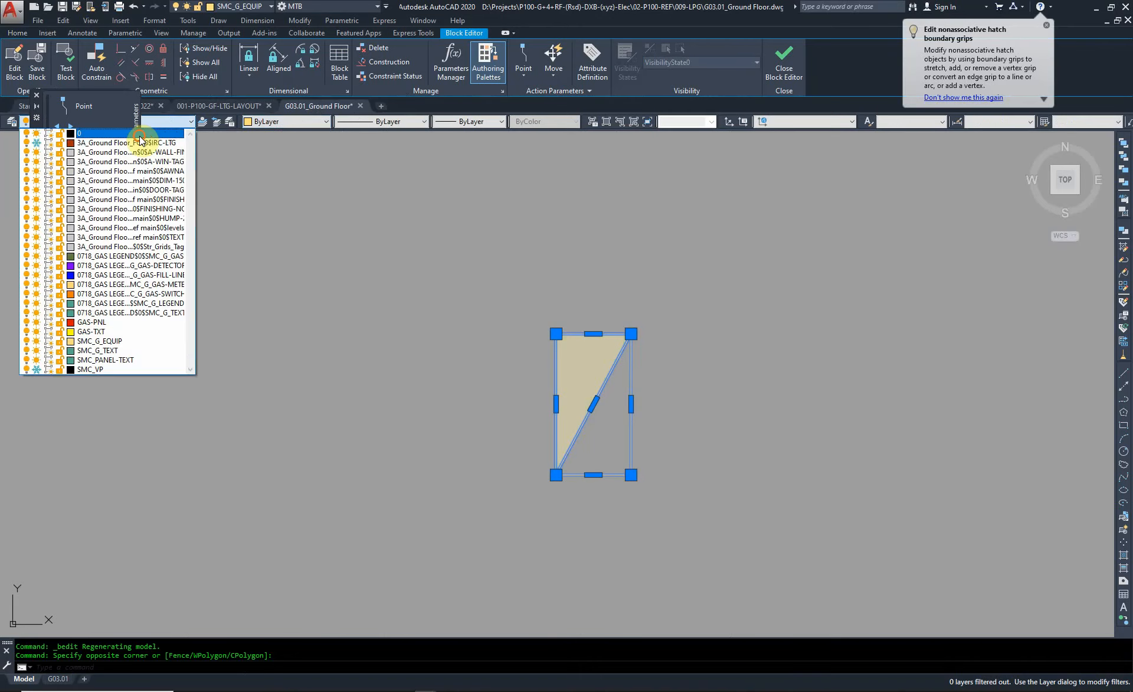
left_click(144, 136)
- Close the block editor, saving the changes to the gas control panel block
left_click(784, 59)
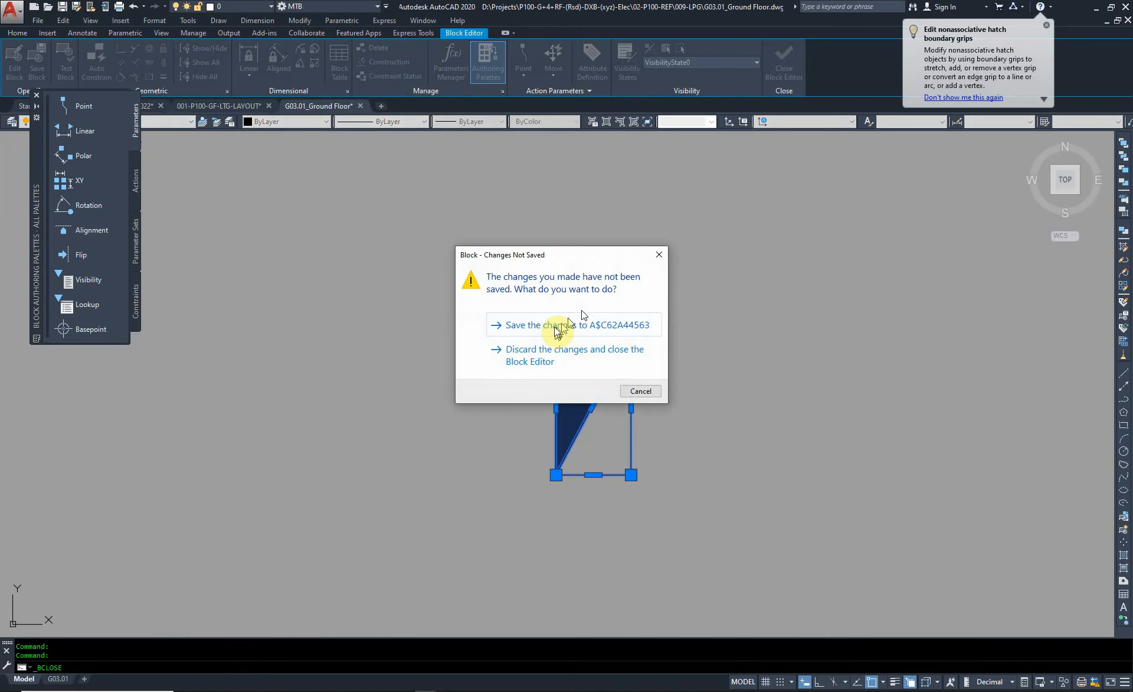
left_click(560, 324)
key("Escape")
key("Escape")
- Move both gas control panel notes and their leaders to layer GAS-TXT
middle_click_drag(589, 289, 656, 436)
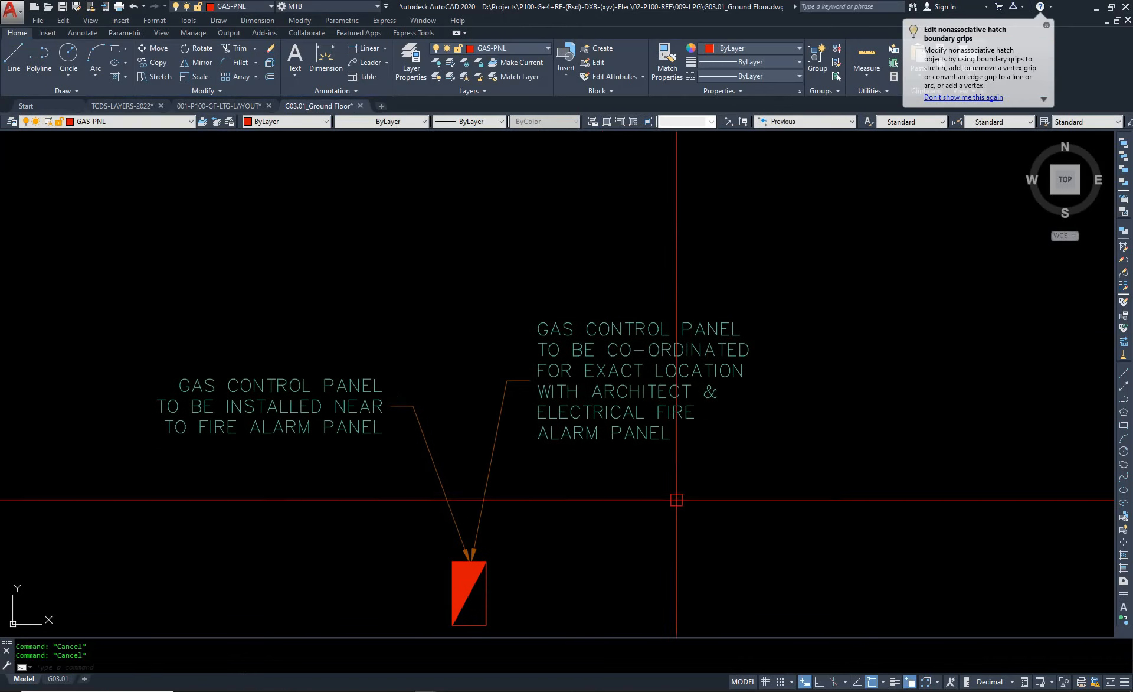
left_click(707, 521)
key("Escape")
key("Escape")
left_click(576, 468)
left_click(326, 286)
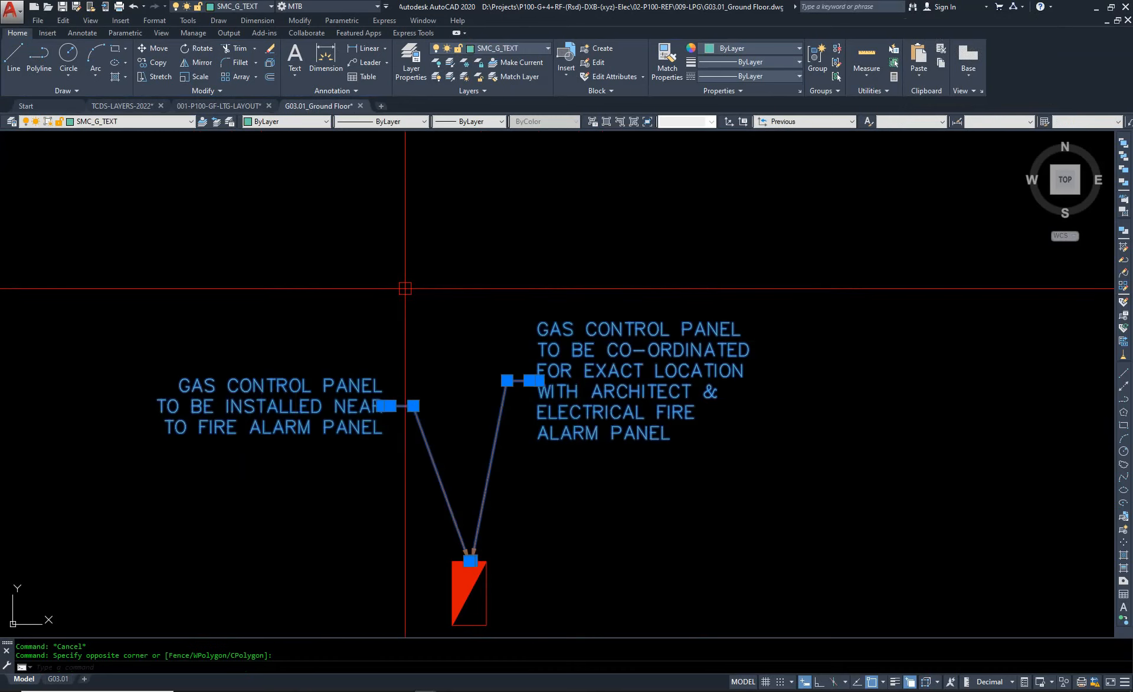
key("ctrl+1")
left_click(124, 157)
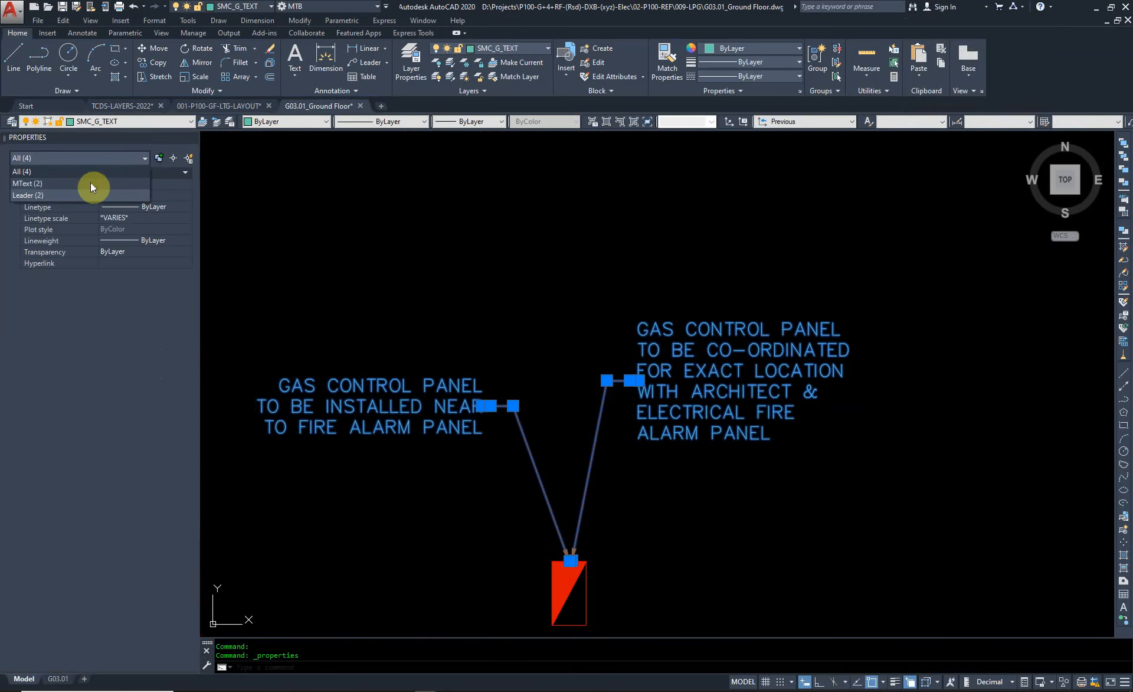
left_click(100, 172)
left_click(151, 195)
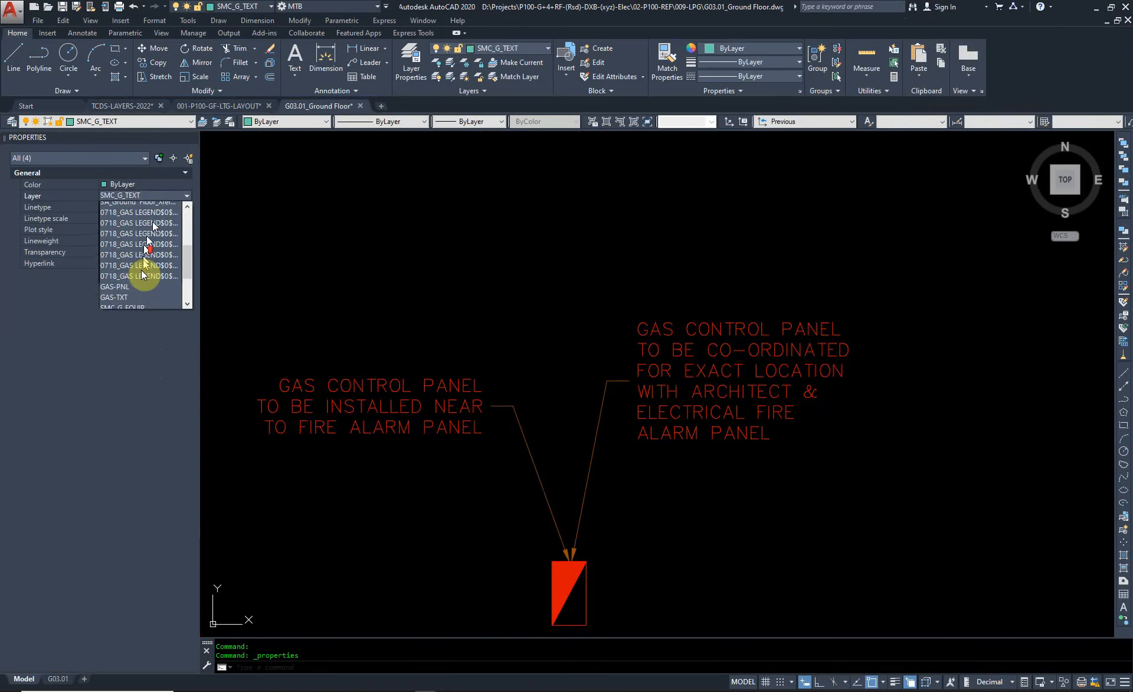
scroll(141, 274, "down", 3)
left_click(136, 262)
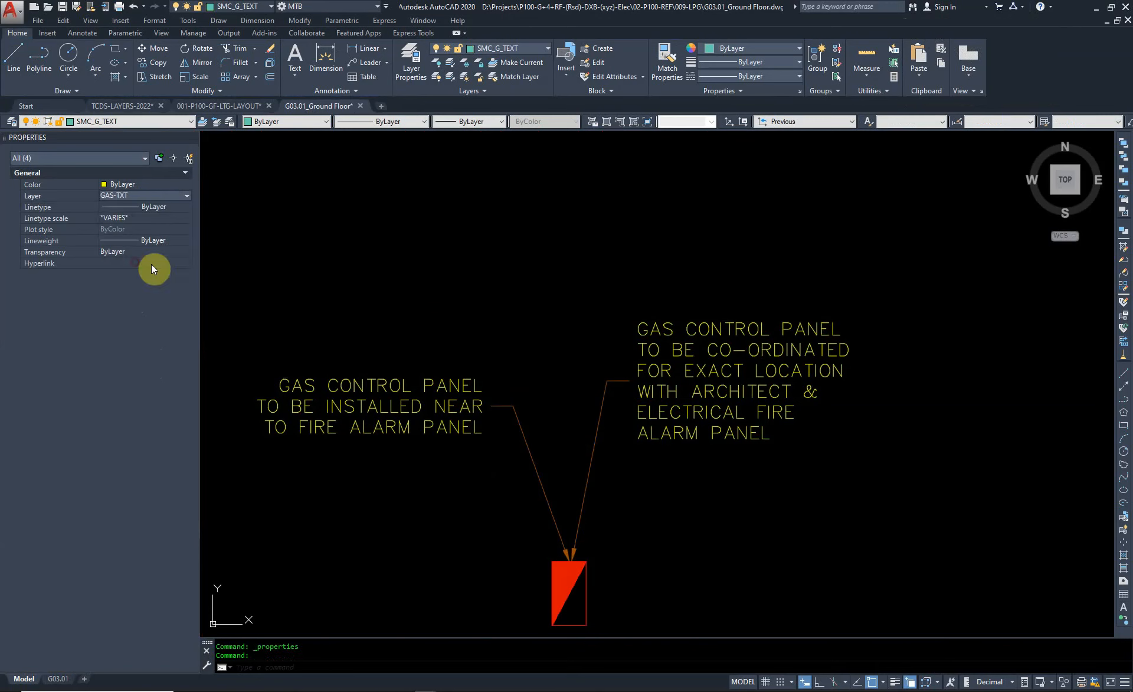
key("Escape")
key("Escape")
- Set the dimension line color of both leaders to match the yellow of their GAS-TXT layer
left_click(612, 472)
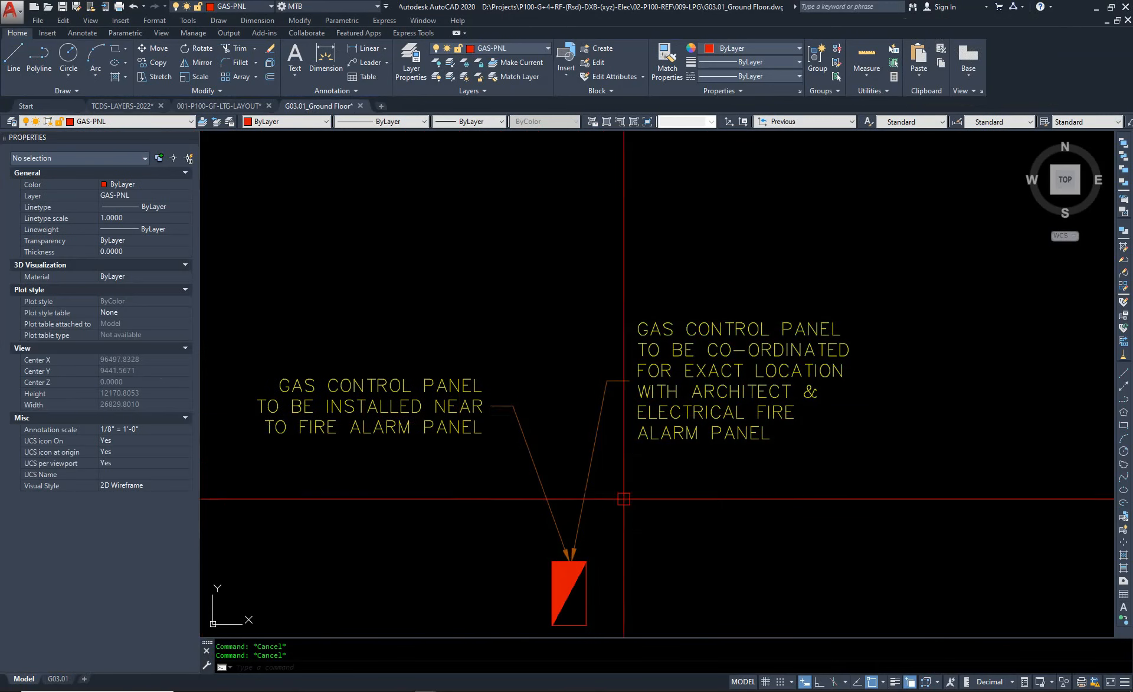
left_click(459, 527)
left_click(146, 384)
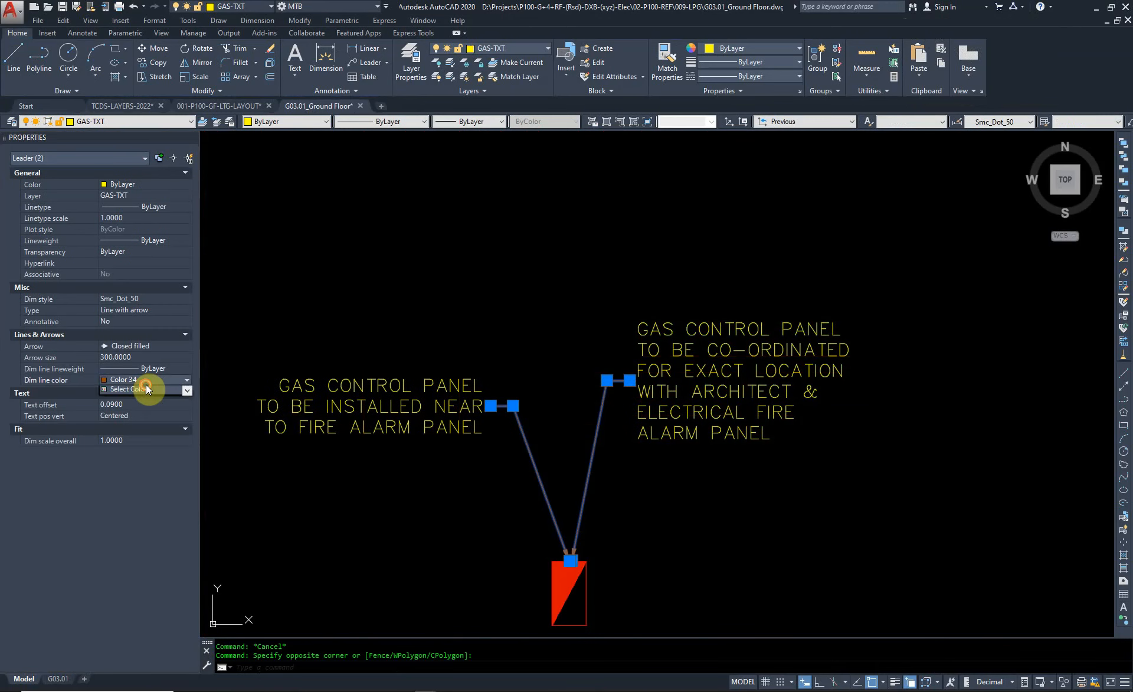
left_click(140, 393)
key("ctrl+1")
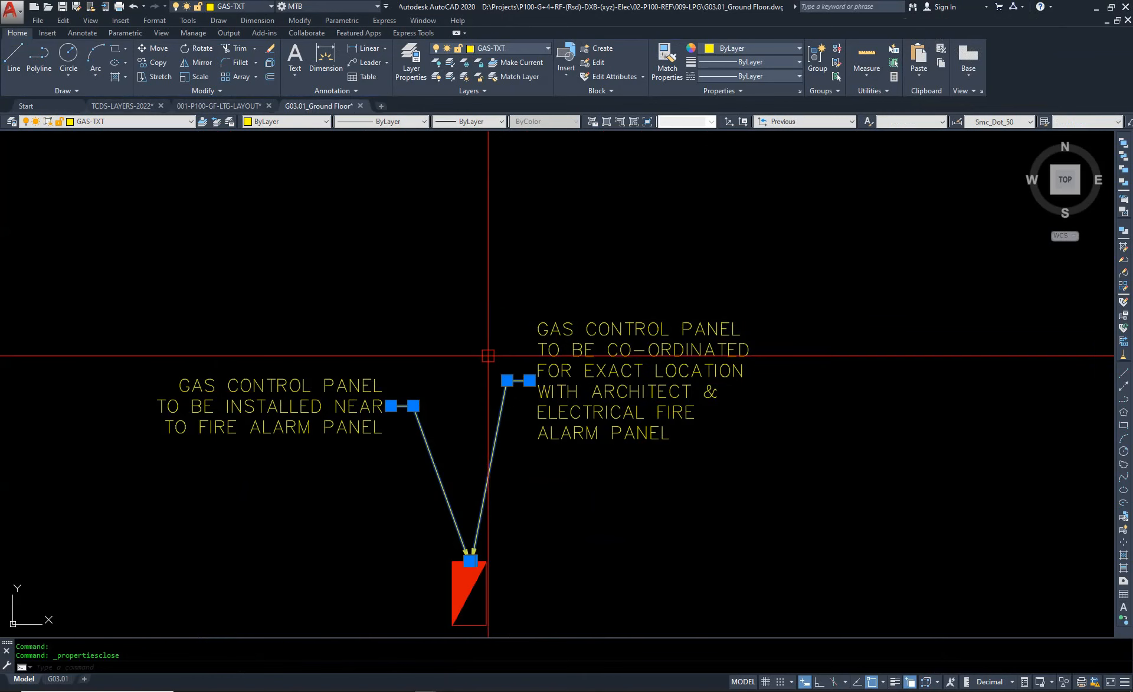
key("Escape")
key("Escape")
- Save the cleaned G03.01_Ground Floor drawing and close it
scroll(489, 357, "down", 5)
middle_click(498, 364)
middle_click(498, 364)
key("Escape")
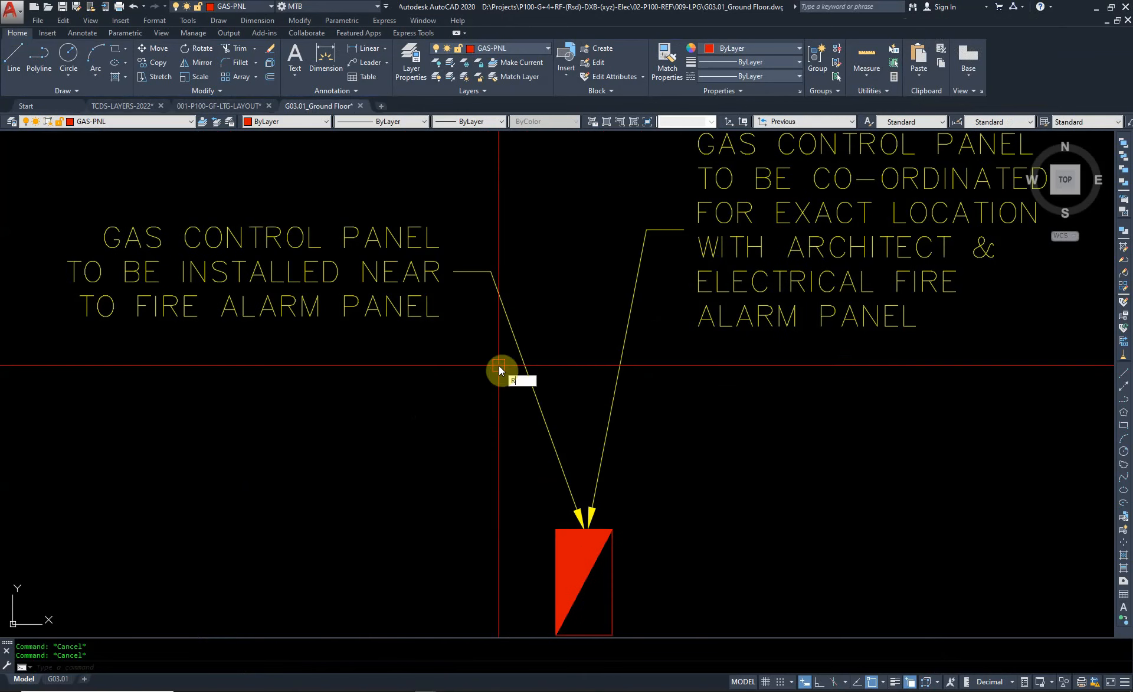
key("ctrl+s")
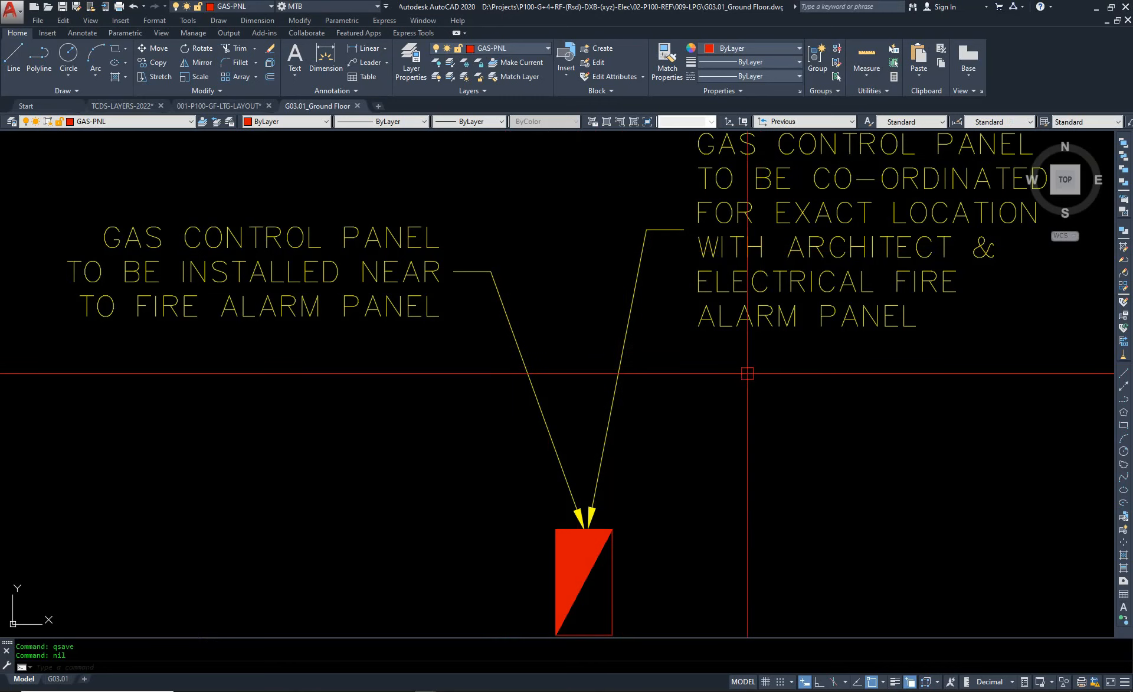
key("ctrl+F4")
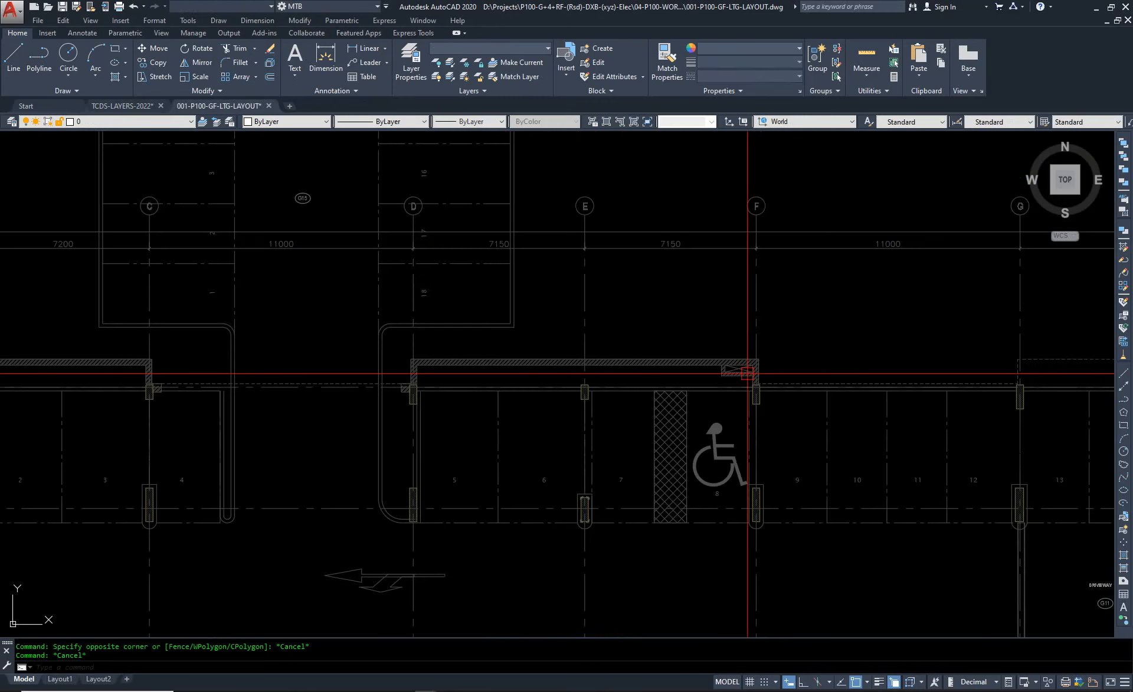